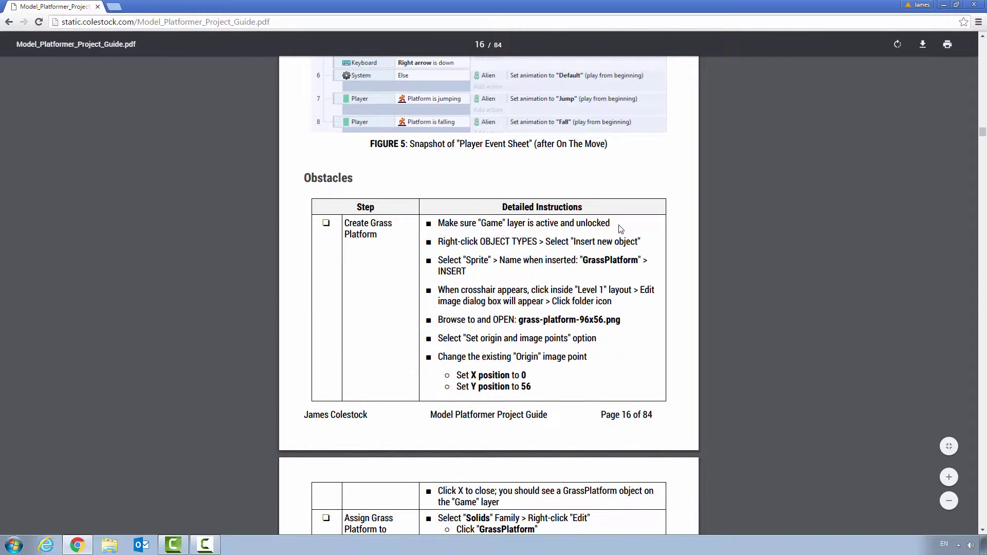
# Step: Launch Construct 2 from the desktop after consulting the Create Grass Platform instructions in the project guide
pyautogui.scroll(-1, 386, 180)
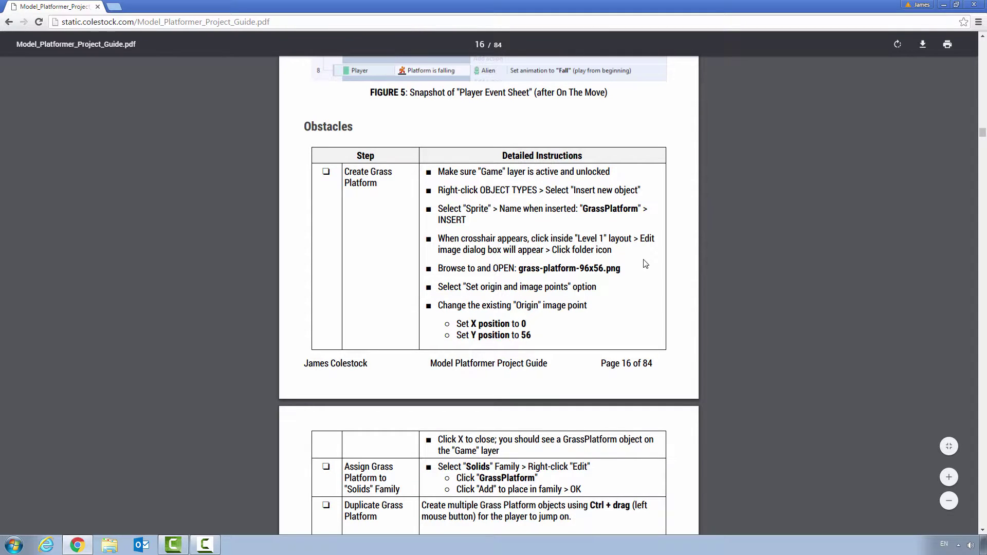
pyautogui.click(982, 545)
pyautogui.doubleClick(672, 117)
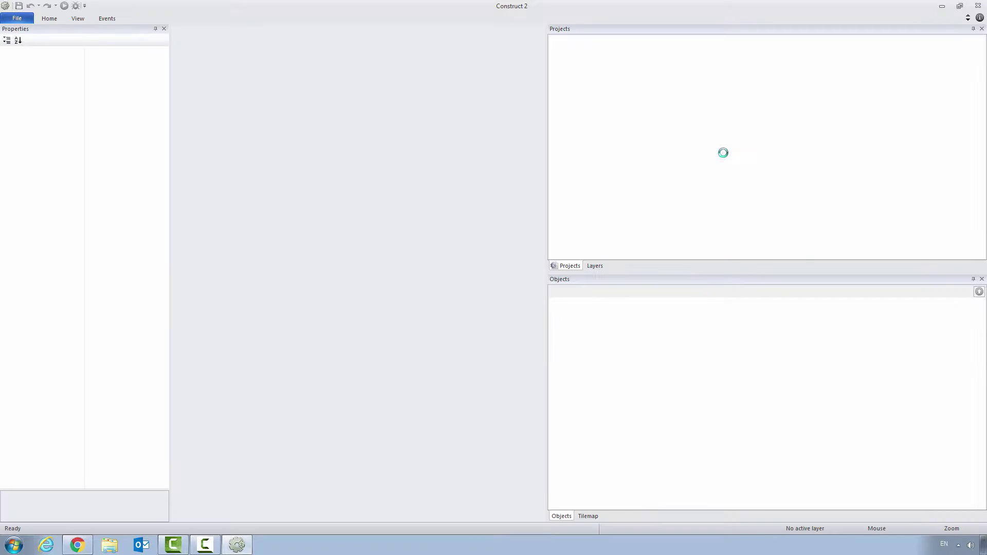
# Step: Open the ModelPlatformer.capx project from the model-platformer folder inside GAMEDEV on drive E
pyautogui.click(25, 20)
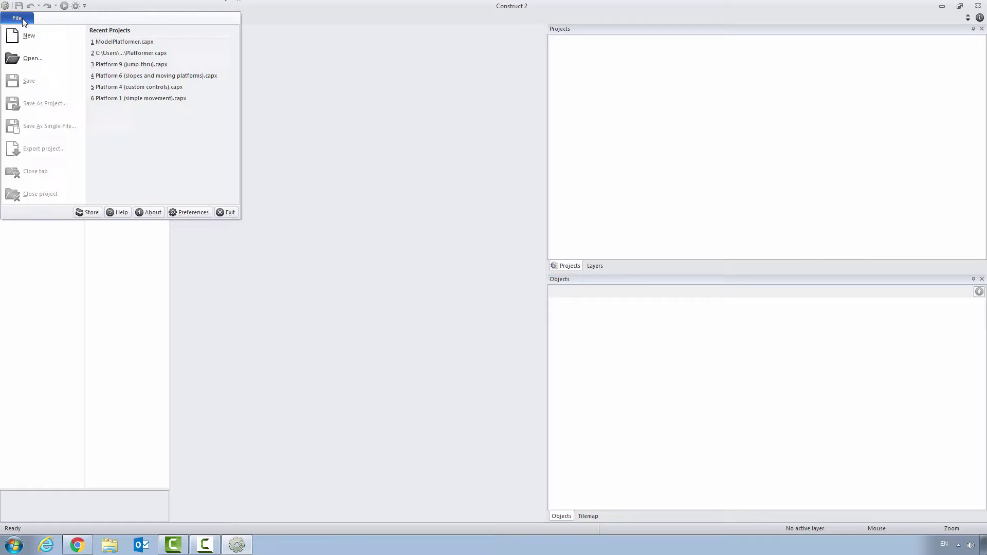
pyautogui.click(36, 58)
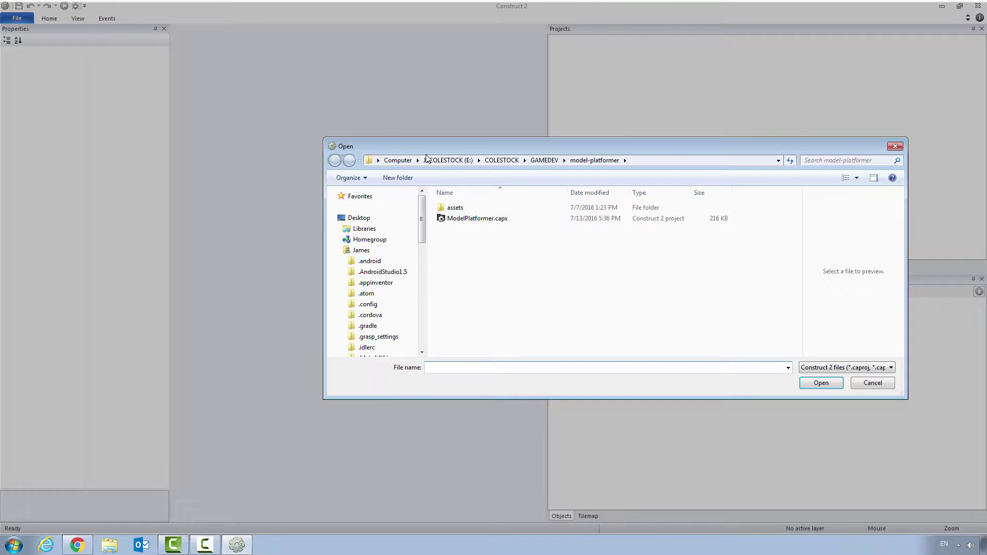
pyautogui.click(453, 161)
pyautogui.doubleClick(472, 208)
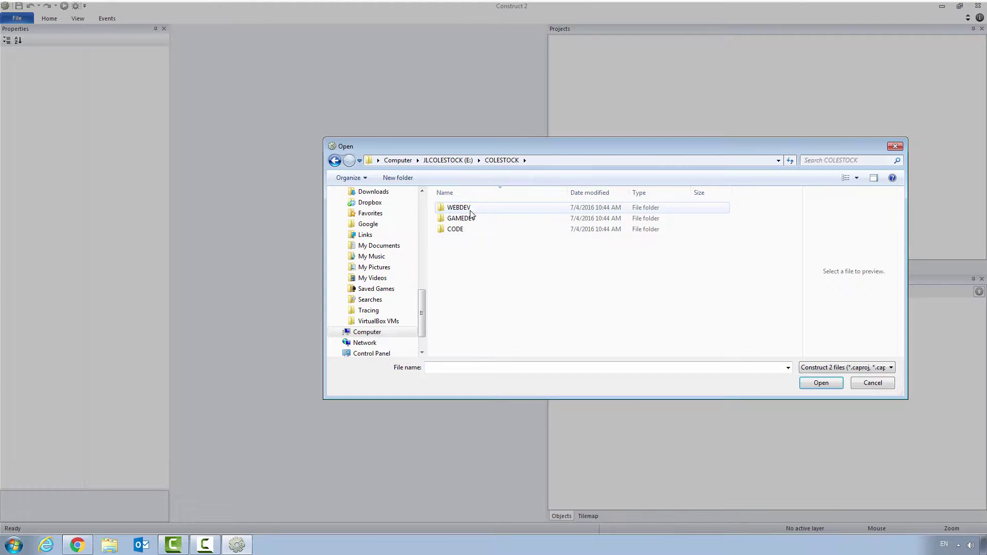
pyautogui.doubleClick(475, 219)
pyautogui.doubleClick(465, 209)
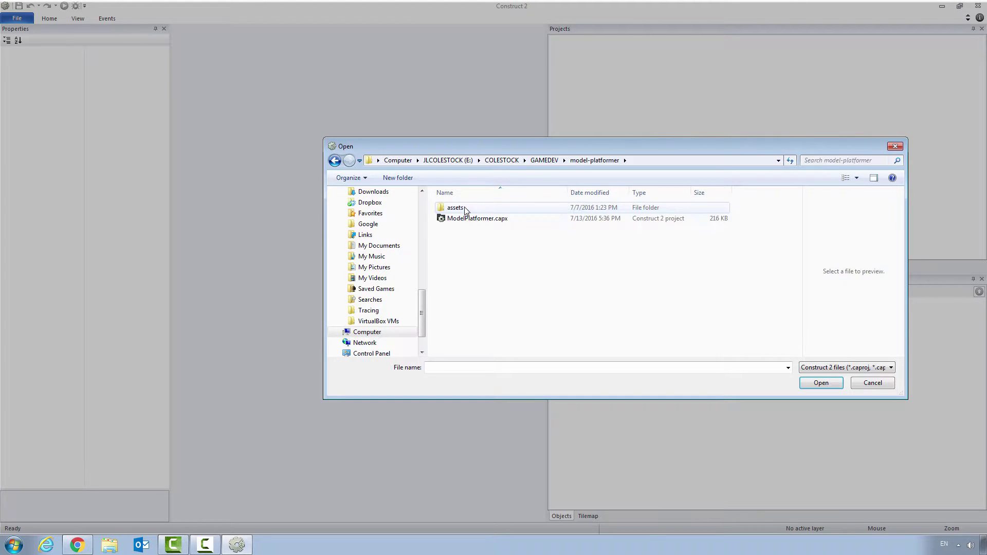
pyautogui.doubleClick(462, 219)
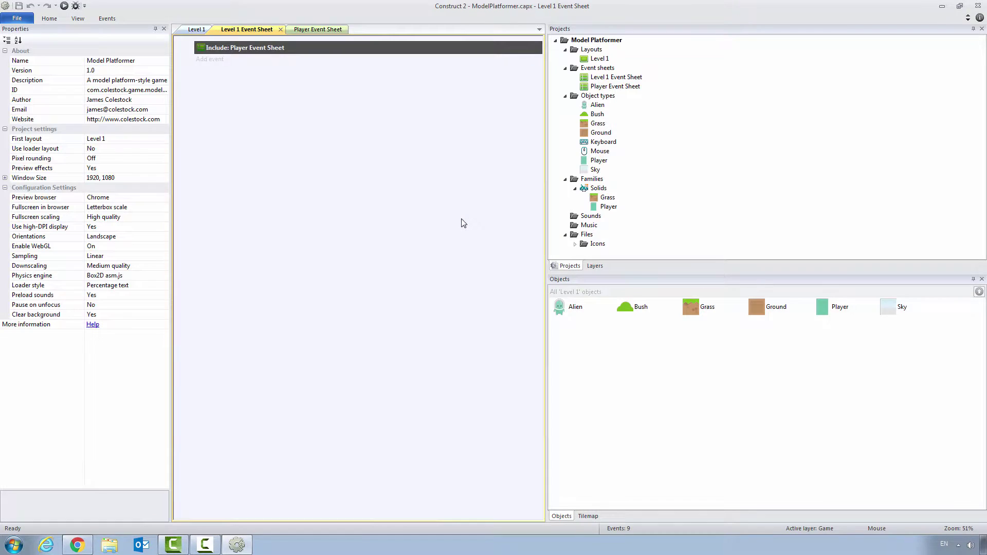
# Step: Widen the central editing area and make the Game layer the active layer
pyautogui.moveTo(546, 184); pyautogui.dragTo(823, 157)
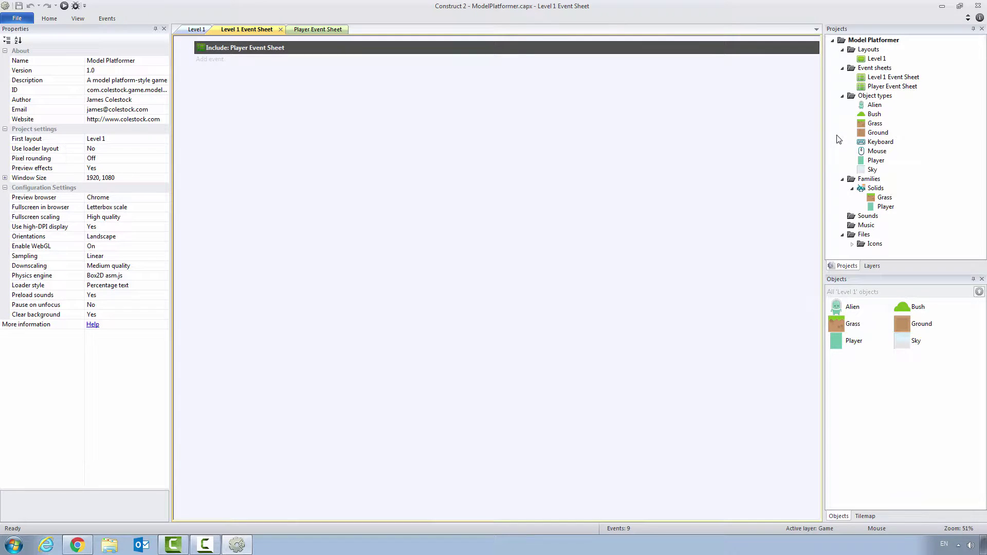
pyautogui.click(871, 266)
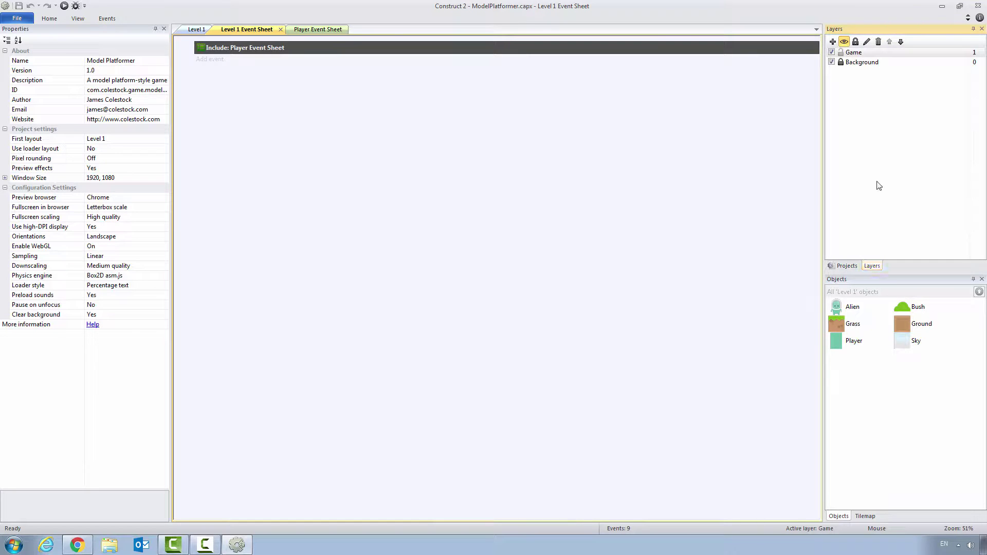
pyautogui.click(854, 62)
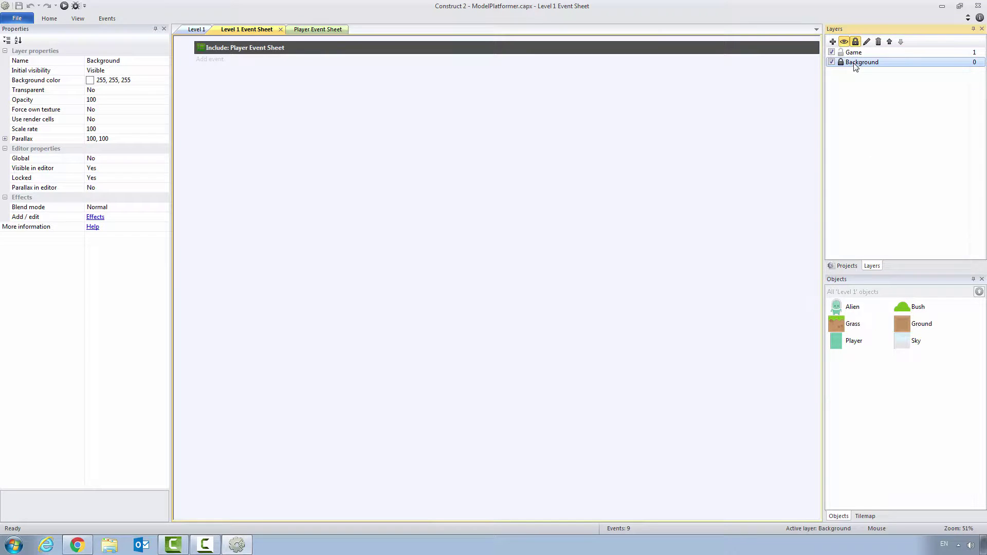
pyautogui.click(855, 55)
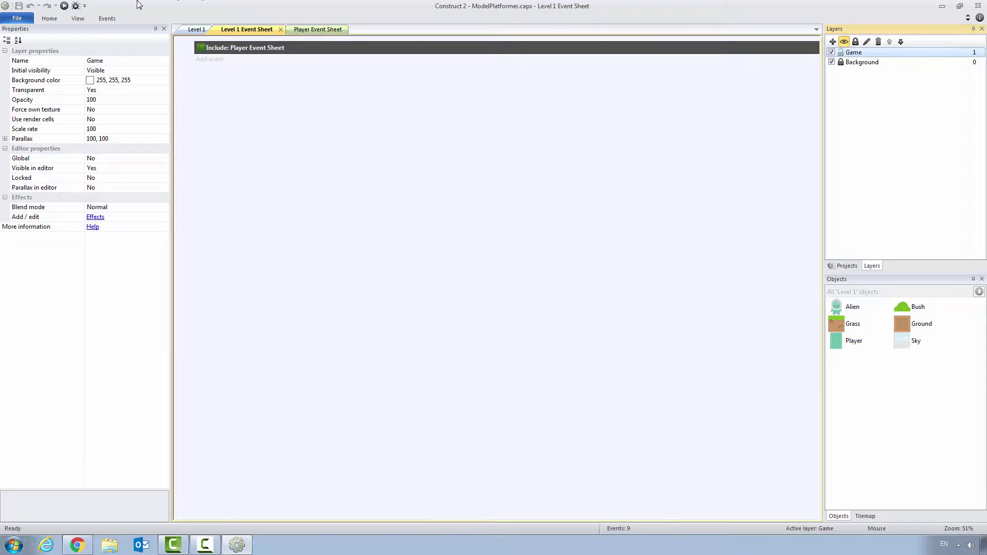
# Step: Insert a new Sprite object named GrassPlatform into the Level 1 layout, above the grass near the second bush
pyautogui.click(186, 30)
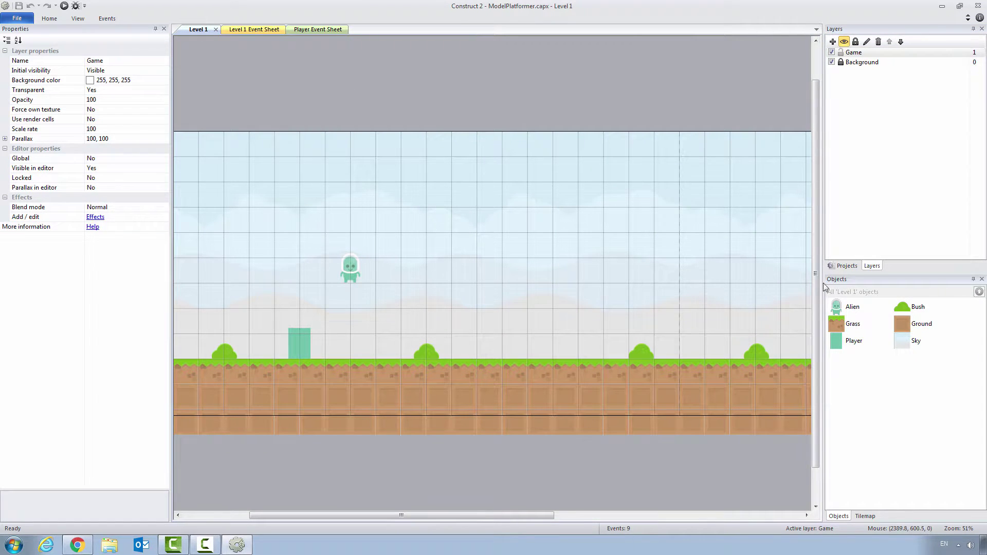
pyautogui.click(845, 266)
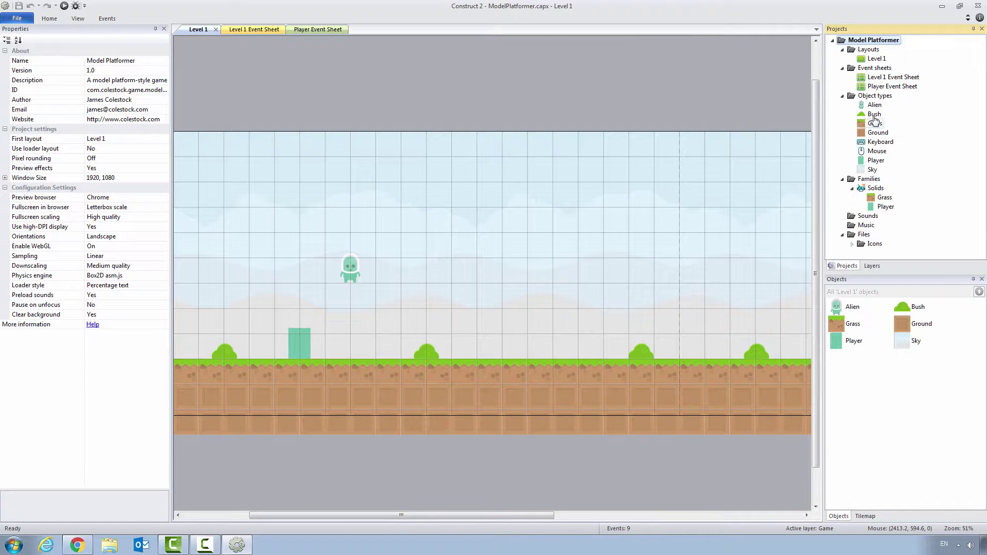
pyautogui.rightClick(876, 97)
pyautogui.click(913, 104)
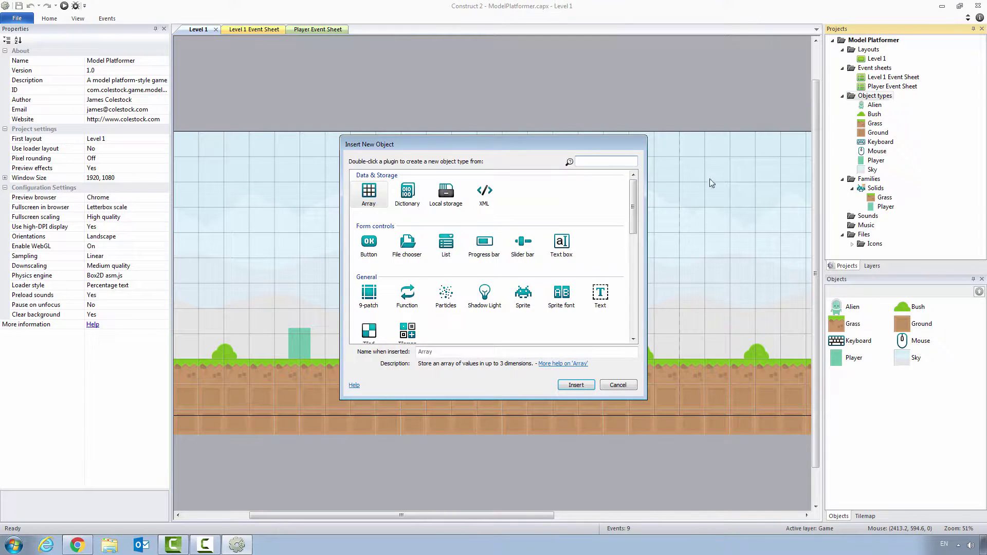
pyautogui.click(523, 294)
pyautogui.click(454, 353)
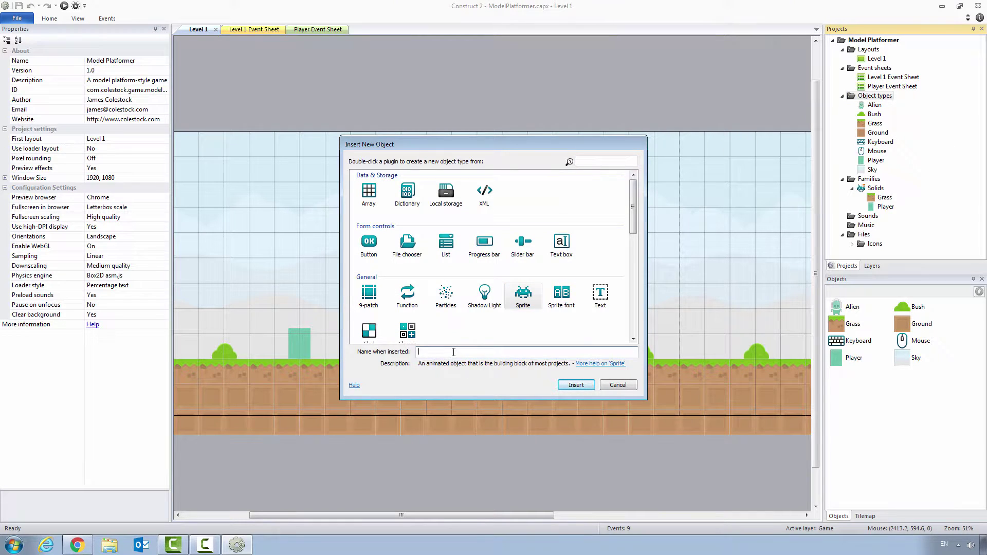
pyautogui.write('GrassPlatform')
pyautogui.click(581, 387)
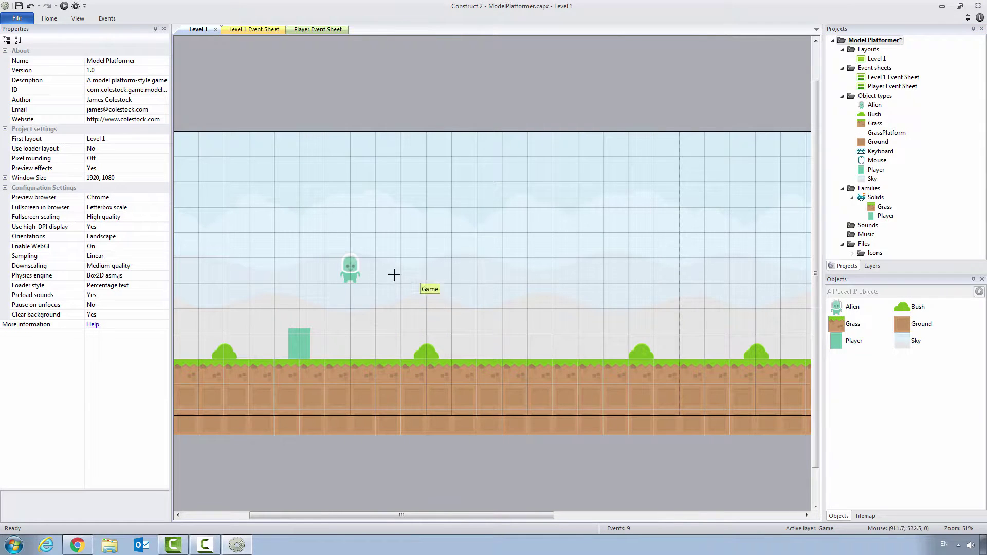
pyautogui.click(399, 311)
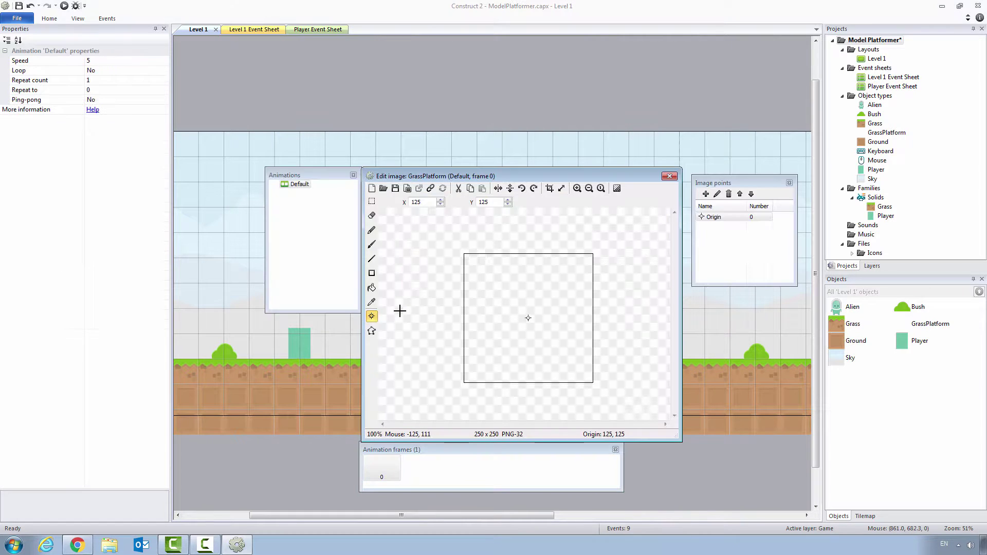
# Step: Load grass-platform-96x56.png from the assets folder as the GrassPlatform sprite's image
pyautogui.click(386, 190)
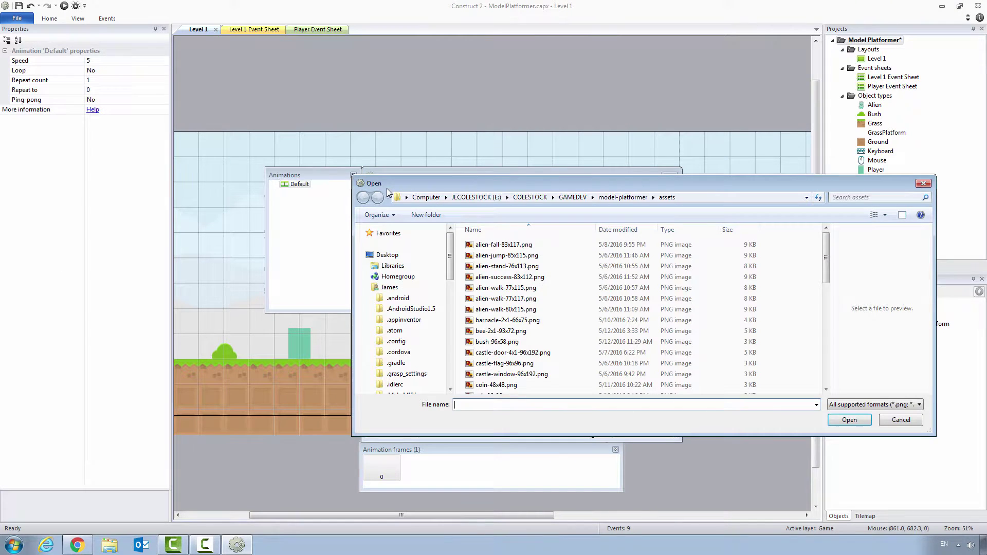
pyautogui.moveTo(489, 184); pyautogui.dragTo(436, 155)
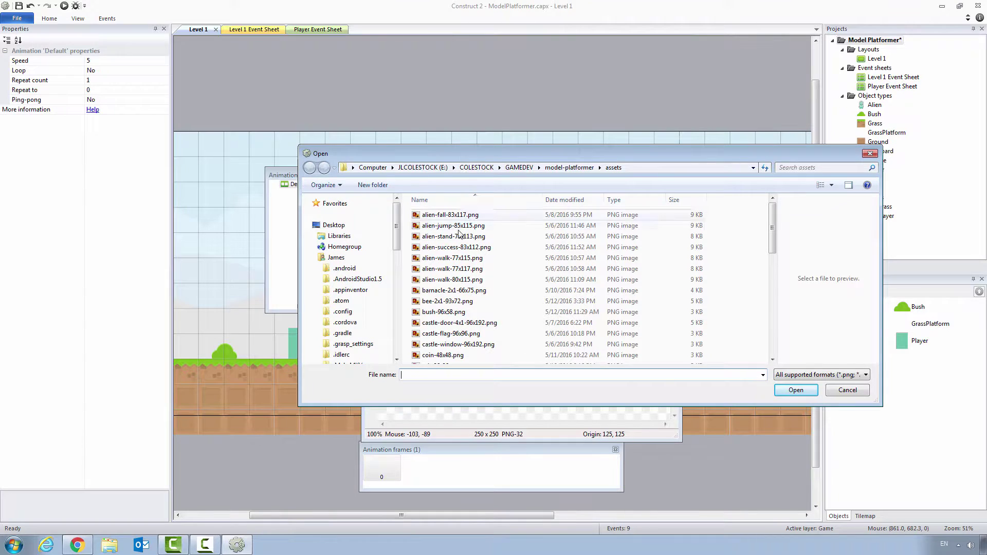
pyautogui.click(487, 248)
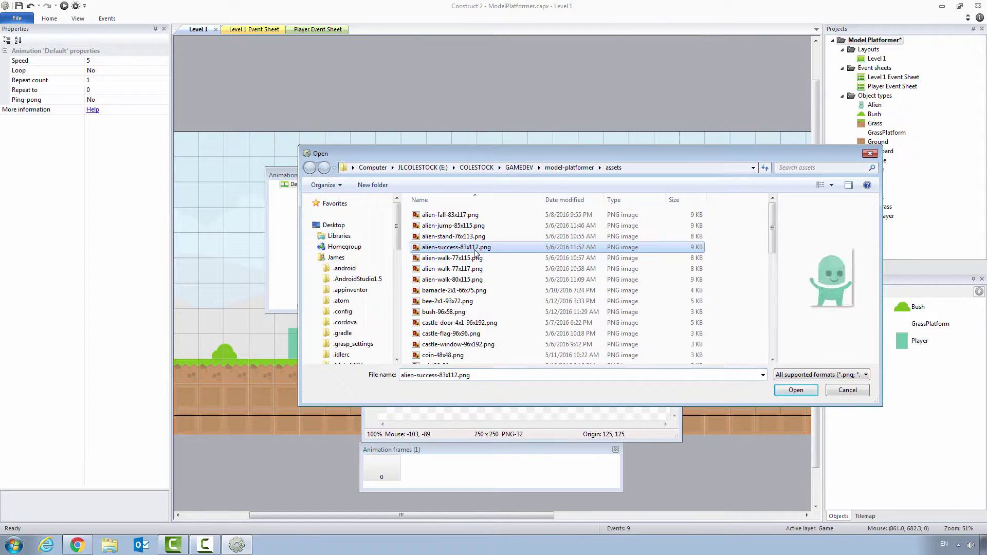
pyautogui.scroll(-2, 475, 253)
pyautogui.scroll(-2, 474, 253)
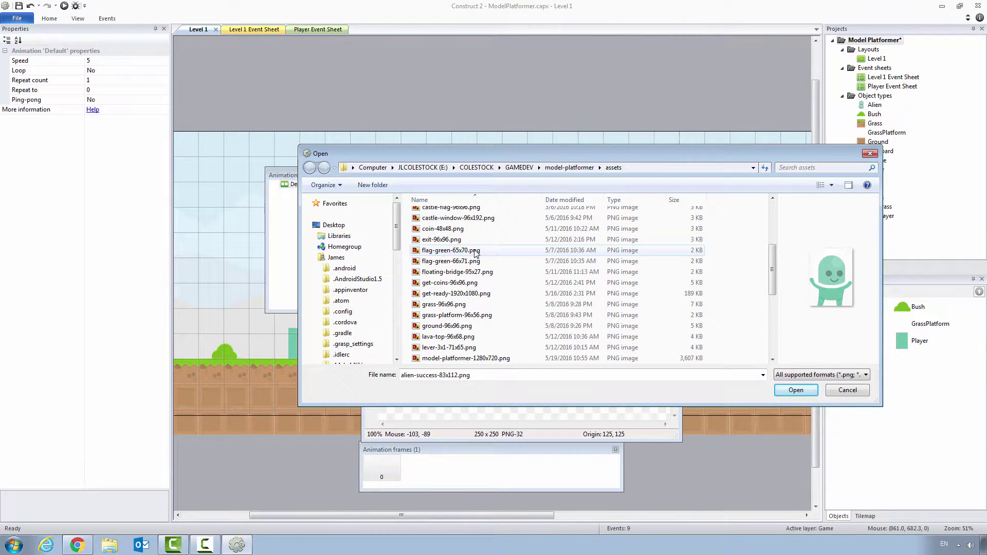
pyautogui.click(466, 315)
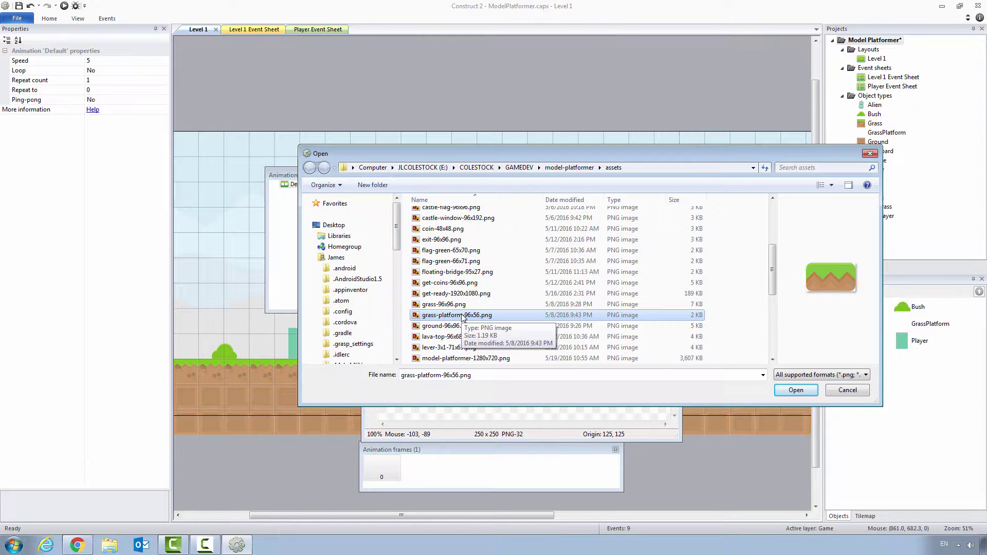
pyautogui.doubleClick(462, 316)
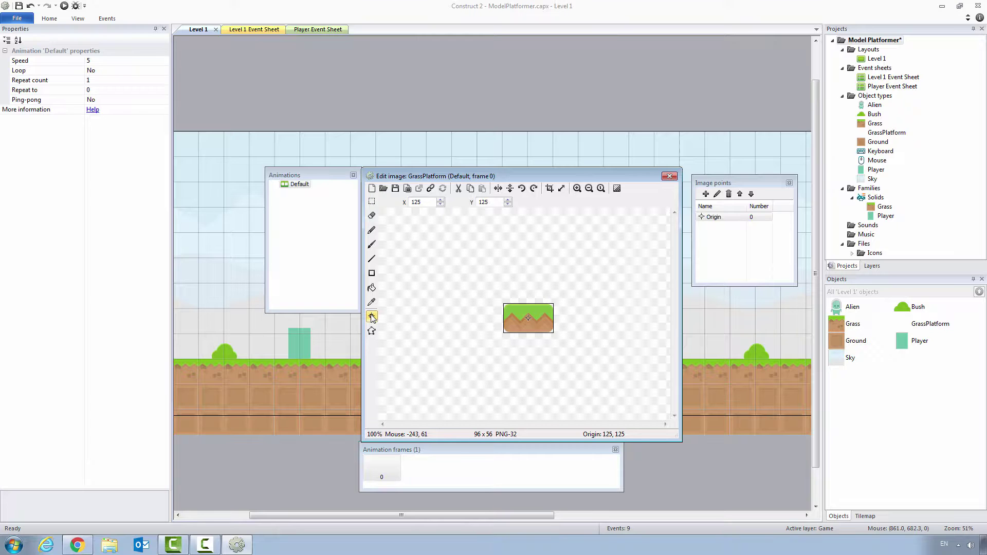
# Step: Set the GrassPlatform image's origin point to X 0 and Y 56, and close the image editor
pyautogui.doubleClick(405, 201)
pyautogui.write('0')
pyautogui.click(484, 202)
pyautogui.doubleClick(477, 202)
pyautogui.write('56')
pyautogui.click(673, 177)
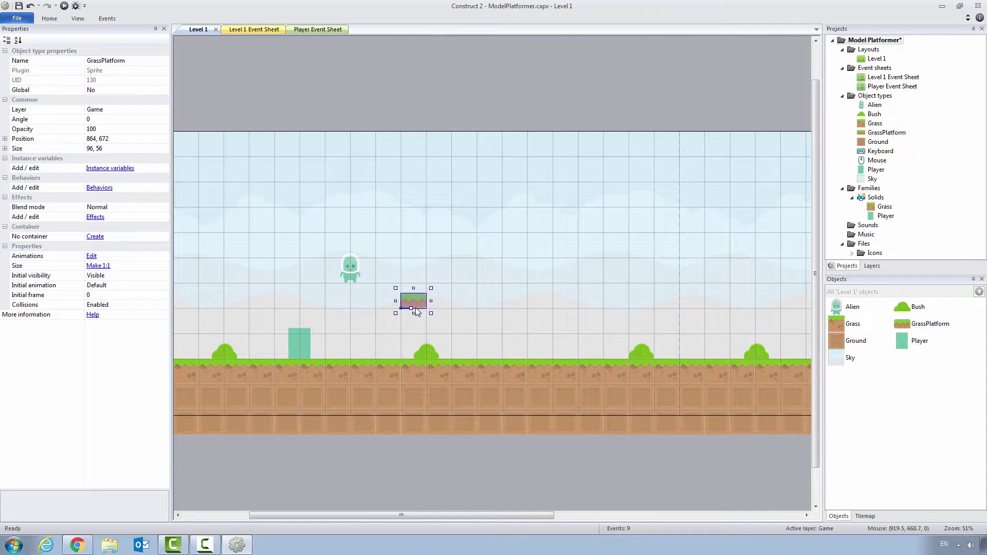
# Step: Add the GrassPlatform sprite to the Solids family
pyautogui.rightClick(864, 200)
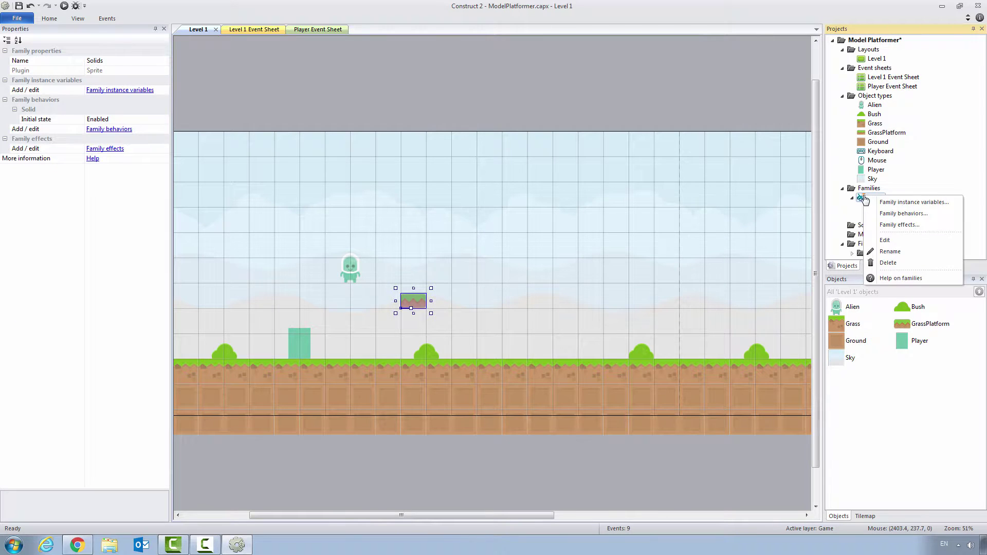
pyautogui.click(865, 200)
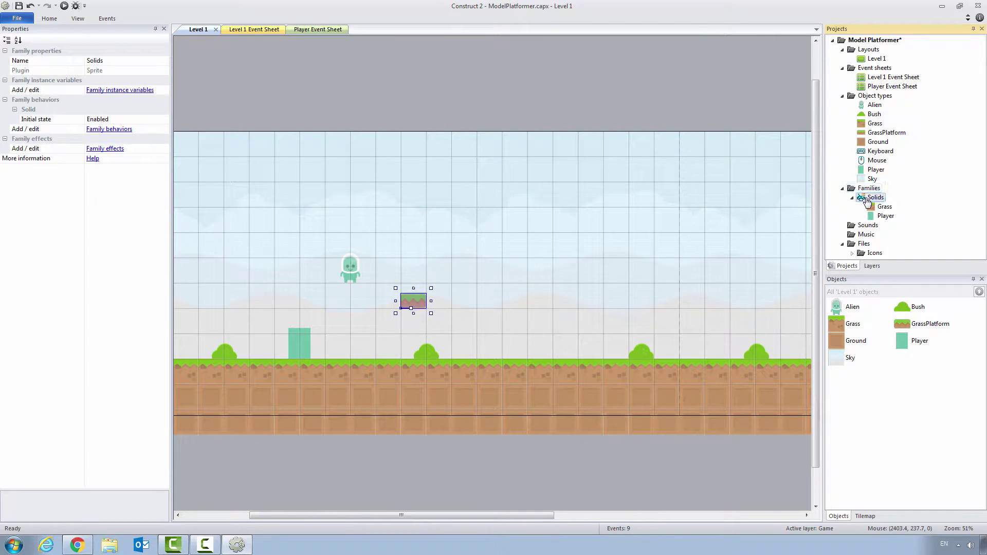
pyautogui.rightClick(867, 202)
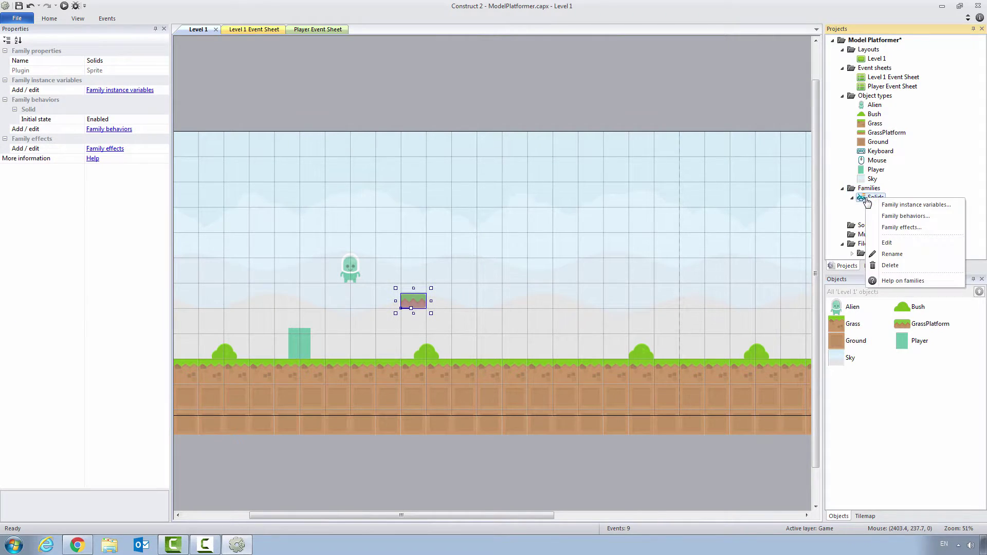
pyautogui.click(884, 243)
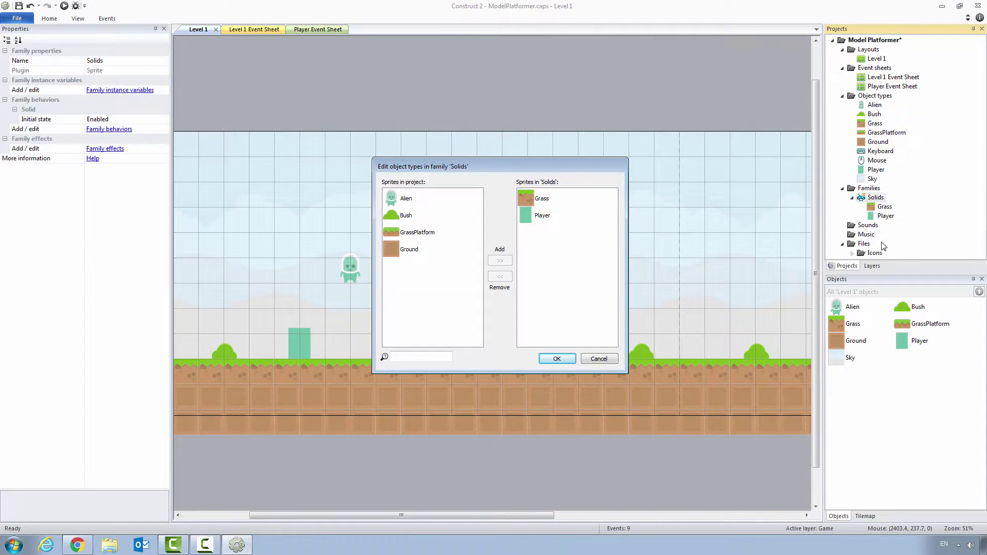
pyautogui.click(413, 234)
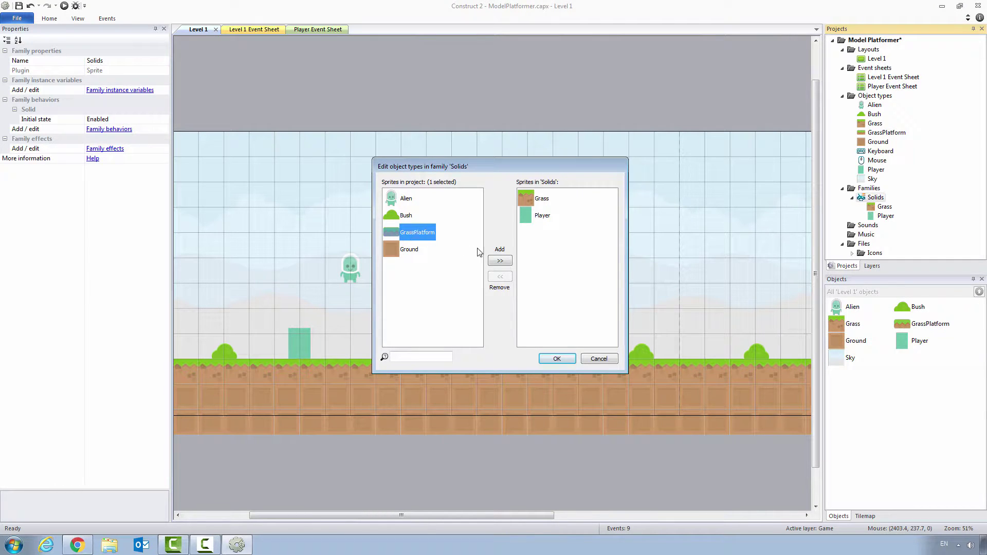
pyautogui.click(499, 261)
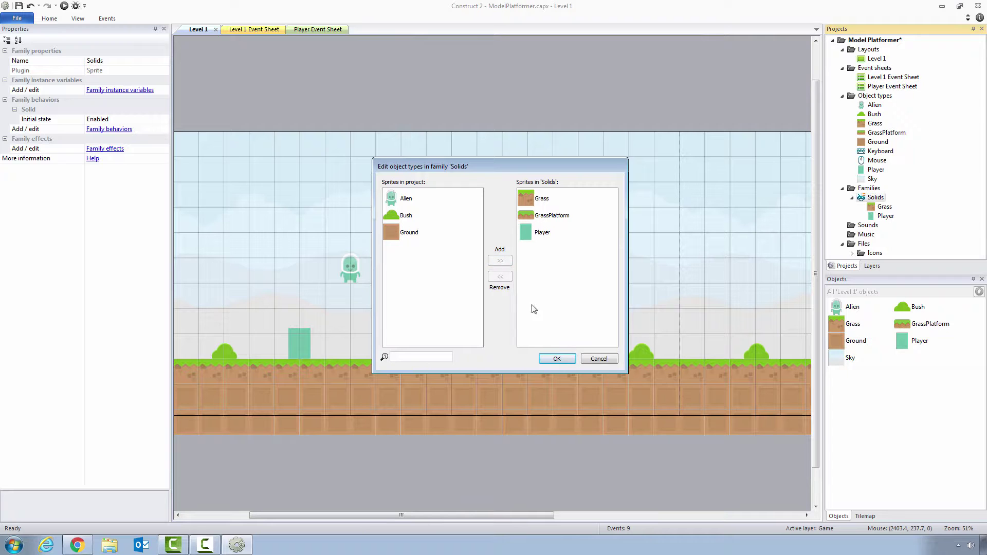
pyautogui.click(560, 359)
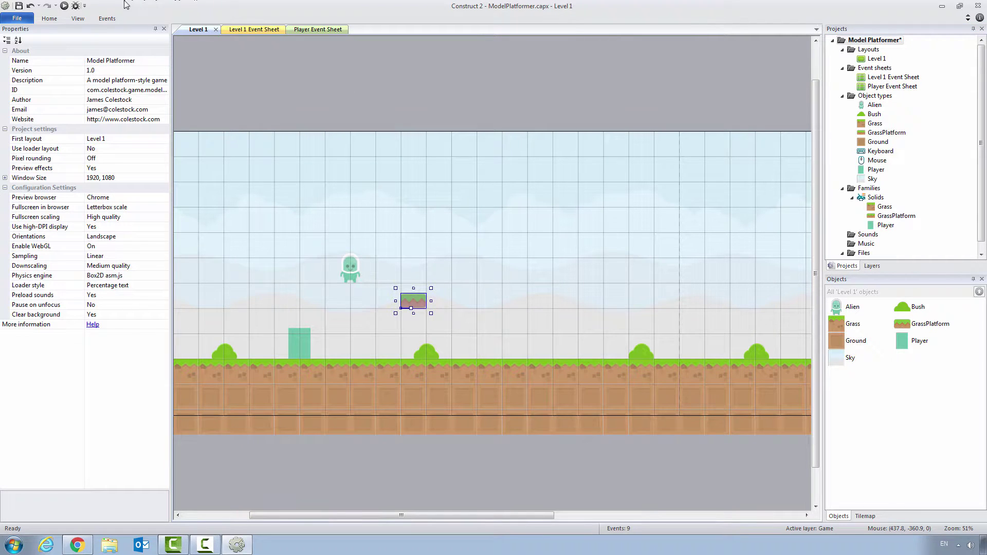
# Step: Preview the game in the browser, test walking and jumping around the grass platform, and return to Construct 2
pyautogui.click(65, 6)
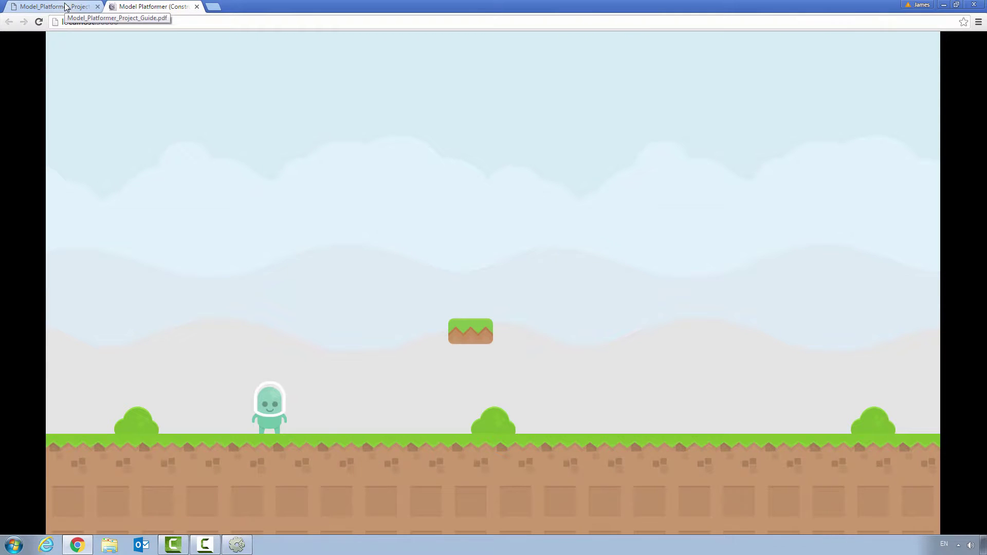
pyautogui.press('Right')
pyautogui.press('Up')
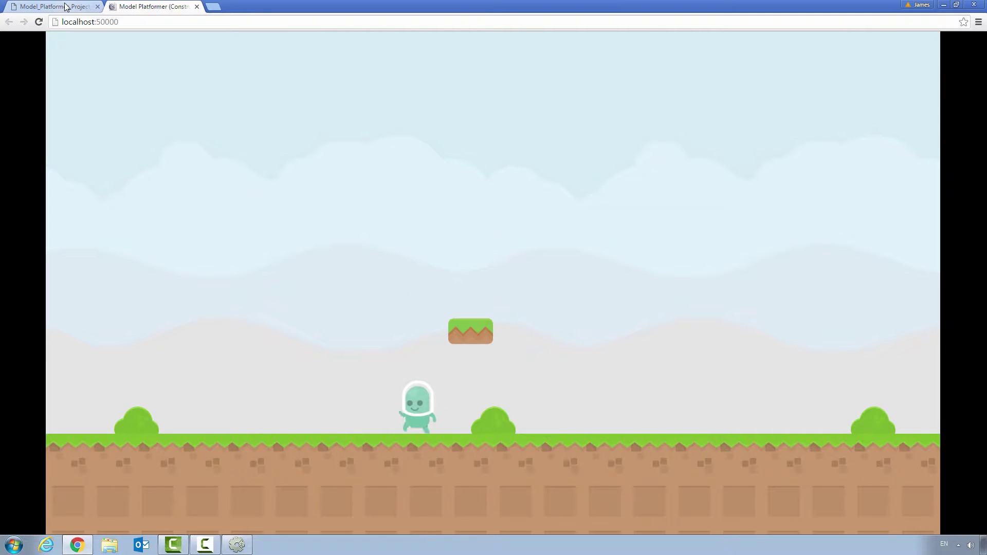
pyautogui.press('Left')
pyautogui.press('Right')
pyautogui.press('Up')
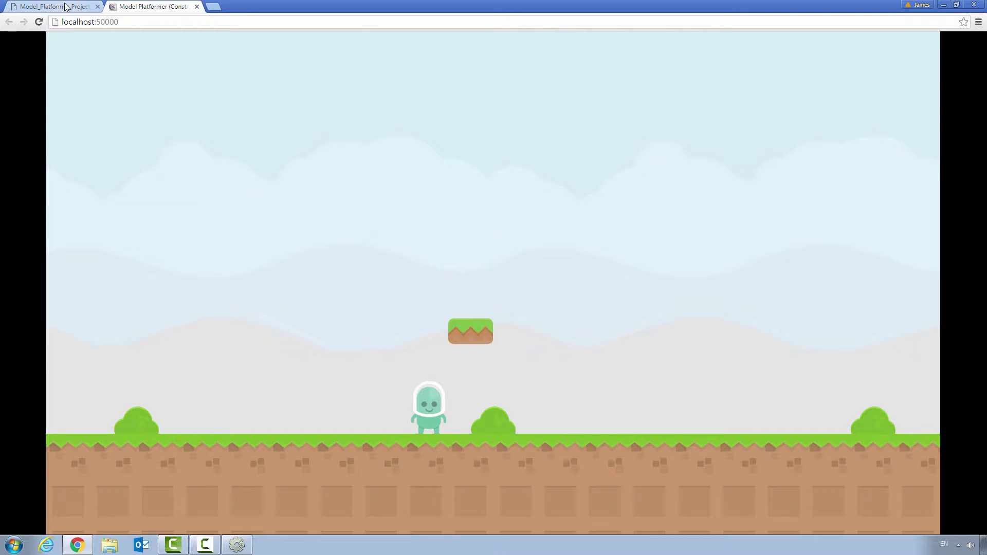
pyautogui.click(237, 546)
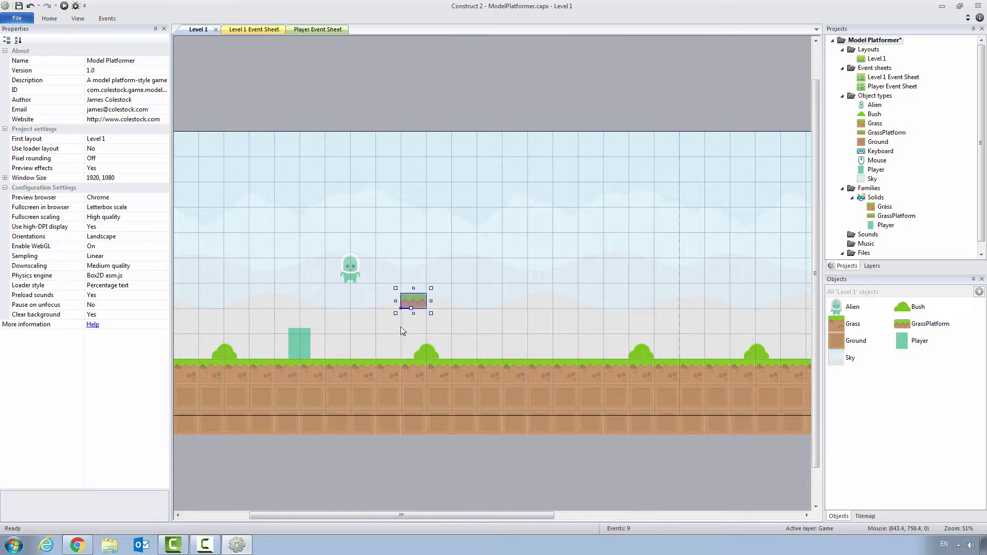
# Step: Lower the grass platform to position 864, 768, then preview the game and test jumping onto and off it
pyautogui.moveTo(411, 302); pyautogui.dragTo(411, 326)
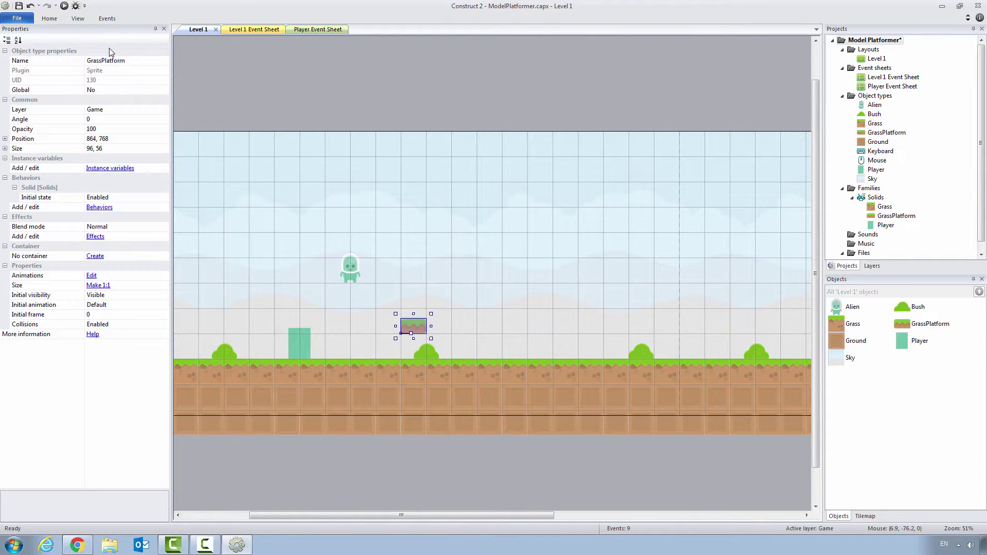
pyautogui.click(64, 6)
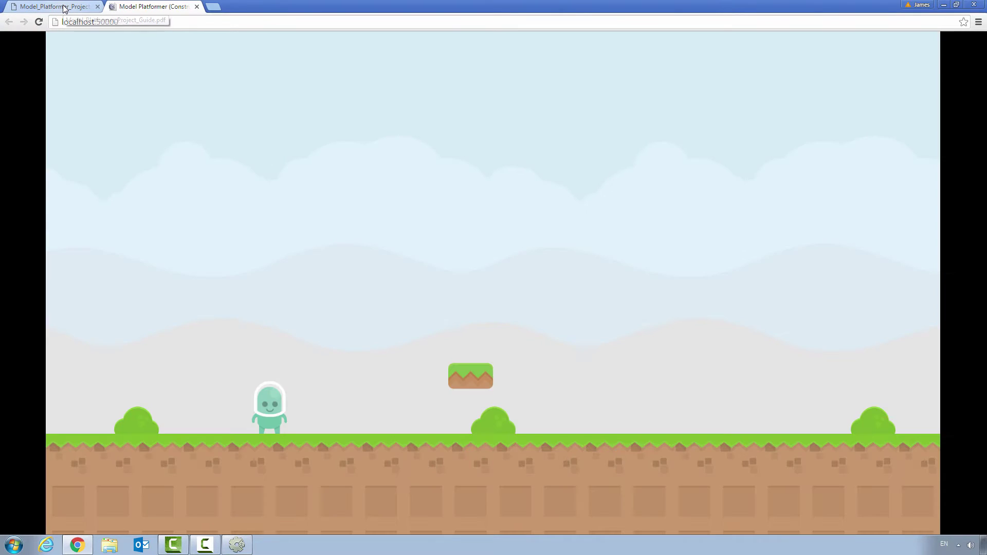
pyautogui.press('Right')
pyautogui.press('Up')
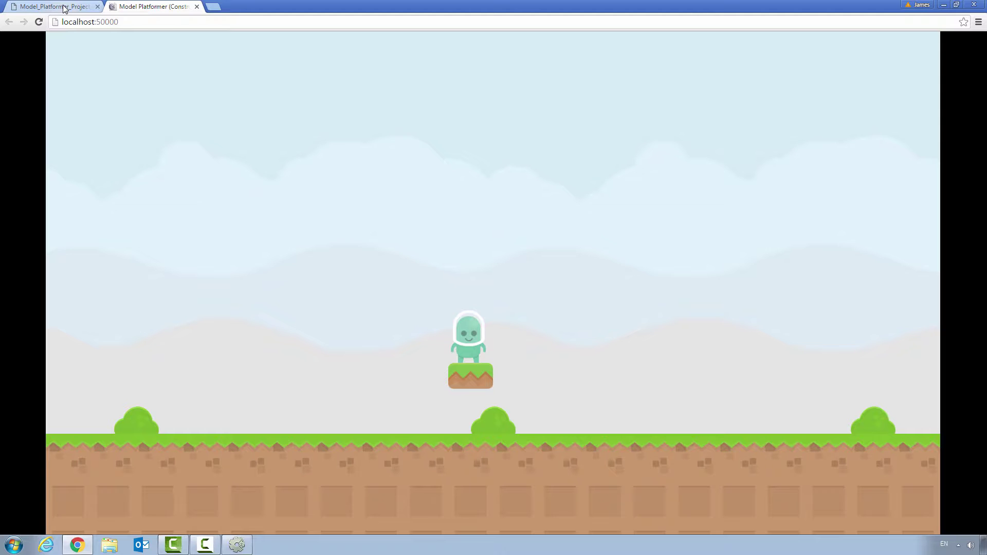
pyautogui.press('Left')
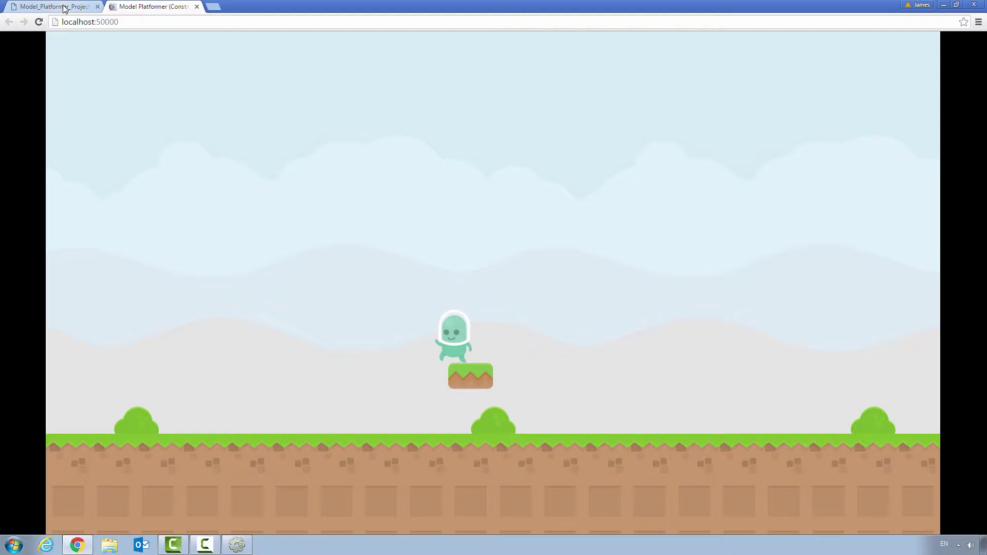
pyautogui.press('Up')
pyautogui.press('Right')
pyautogui.press('Right')
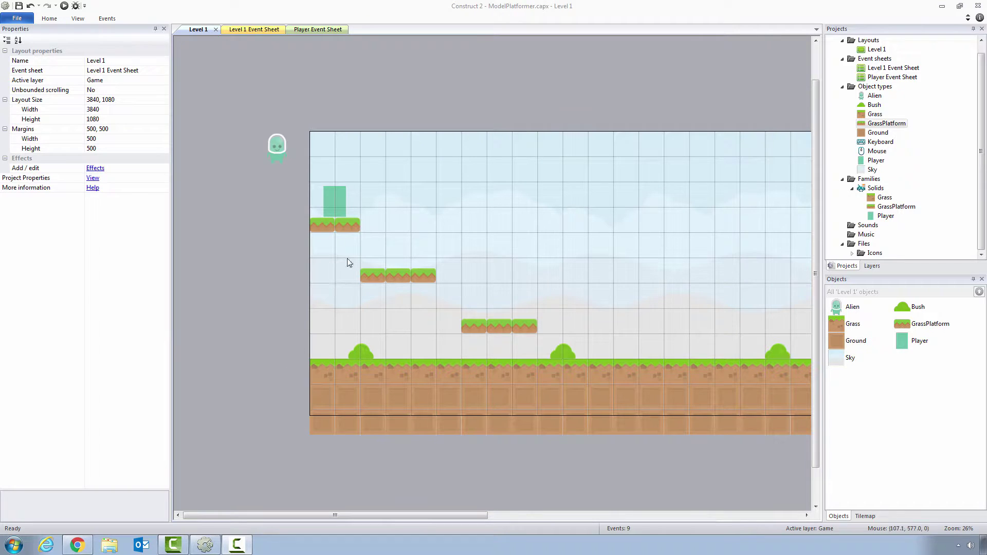
# Step: Examine the placement of the individual grass platform tiles that form the three descending platforms at the level's start
pyautogui.click(350, 228)
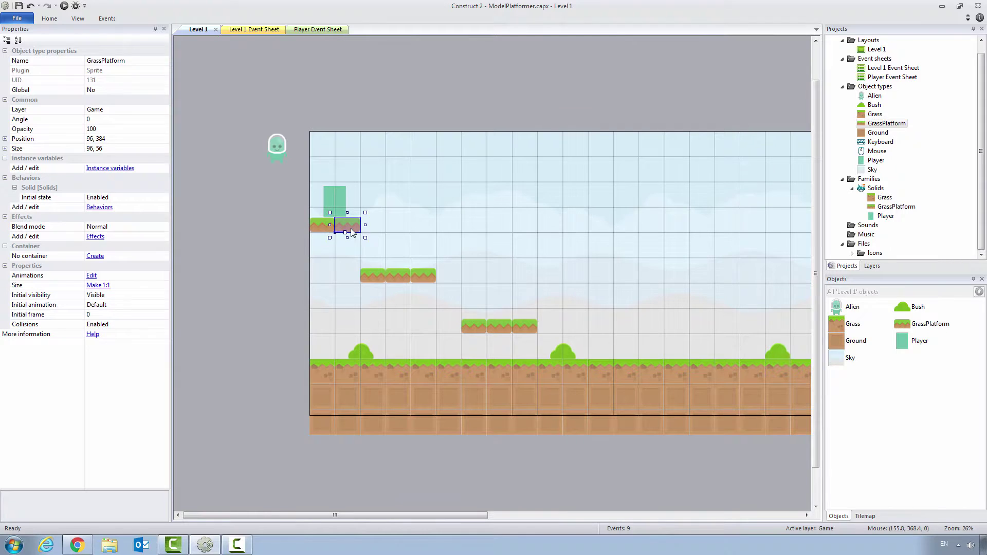
pyautogui.keyDown('ctrl'); pyautogui.moveTo(352, 231); pyautogui.dragTo(374, 284); pyautogui.keyUp('ctrl')
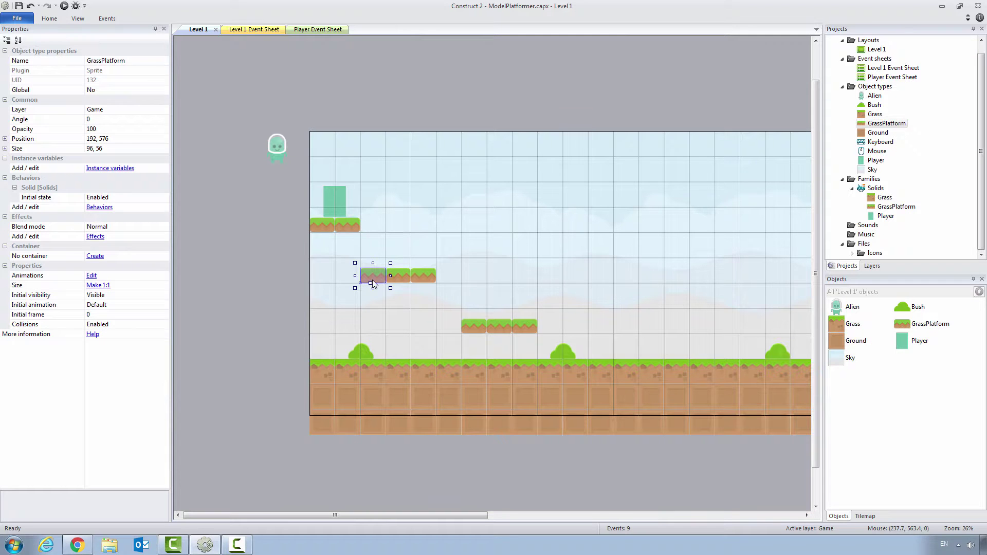
pyautogui.click(387, 194)
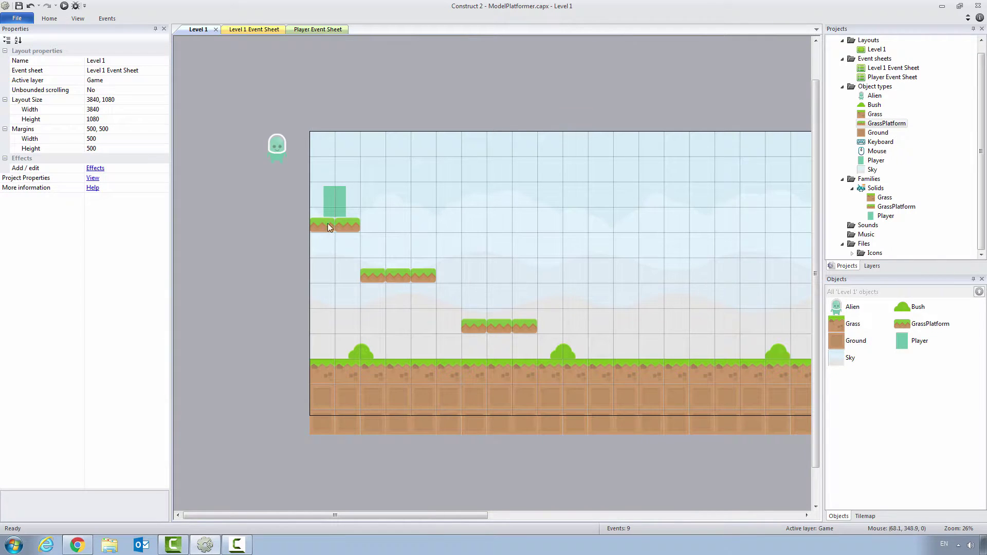
pyautogui.moveTo(328, 228); pyautogui.dragTo(378, 277)
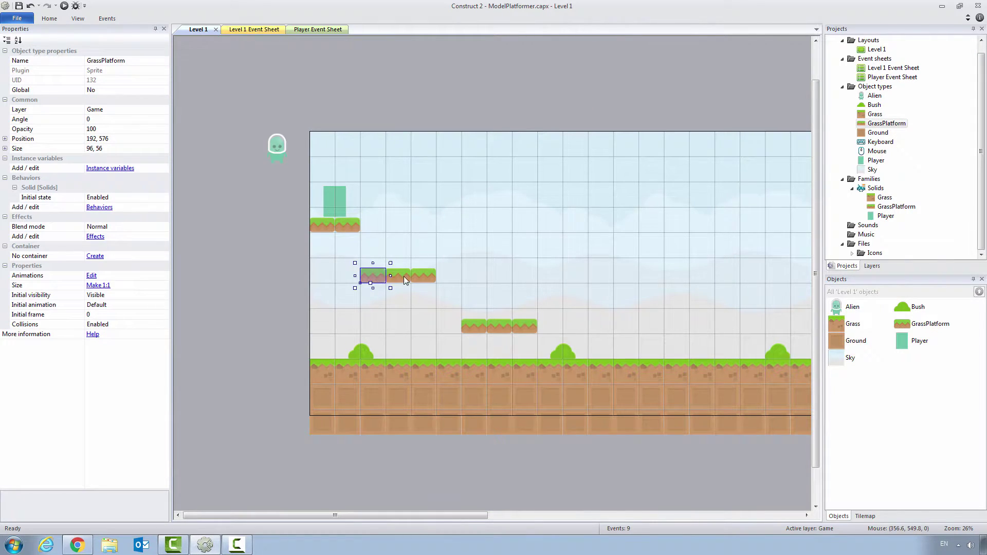
pyautogui.click(404, 277)
pyautogui.click(422, 278)
pyautogui.click(477, 325)
pyautogui.click(497, 327)
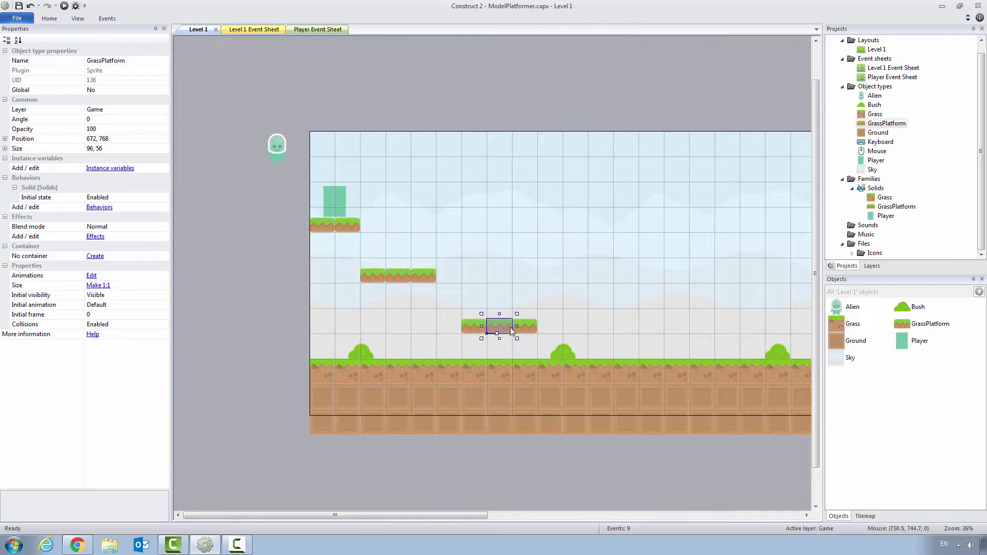
pyautogui.click(524, 327)
# Step: Turn off Snap to grid and nudge the Player down to position 96, 323, standing on the highest grass platform
pyautogui.moveTo(331, 200)
pyautogui.mouseDown()
pyautogui.moveTo(584, 240)
pyautogui.moveTo(617, 316)
pyautogui.moveTo(463, 201)
pyautogui.moveTo(337, 203)
pyautogui.mouseUp()
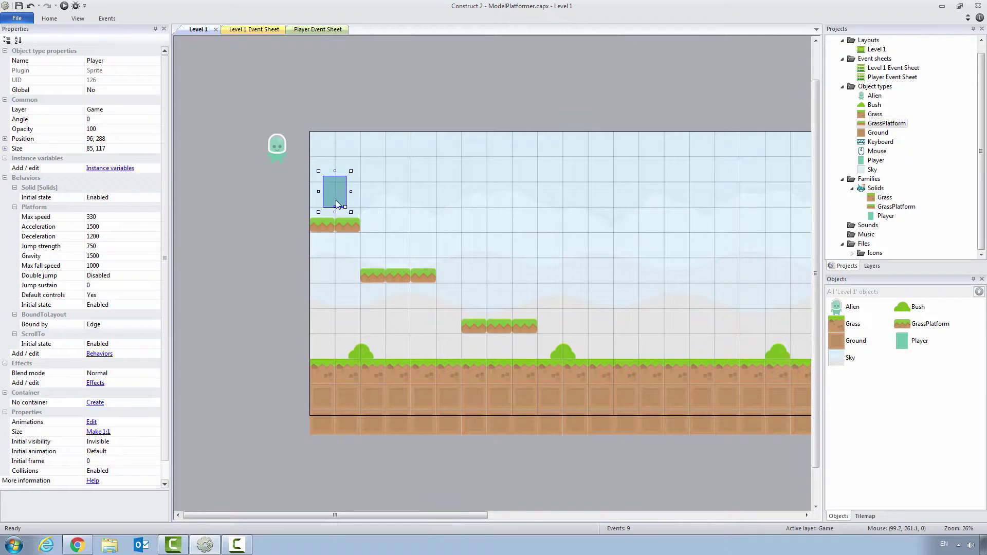
pyautogui.click(78, 18)
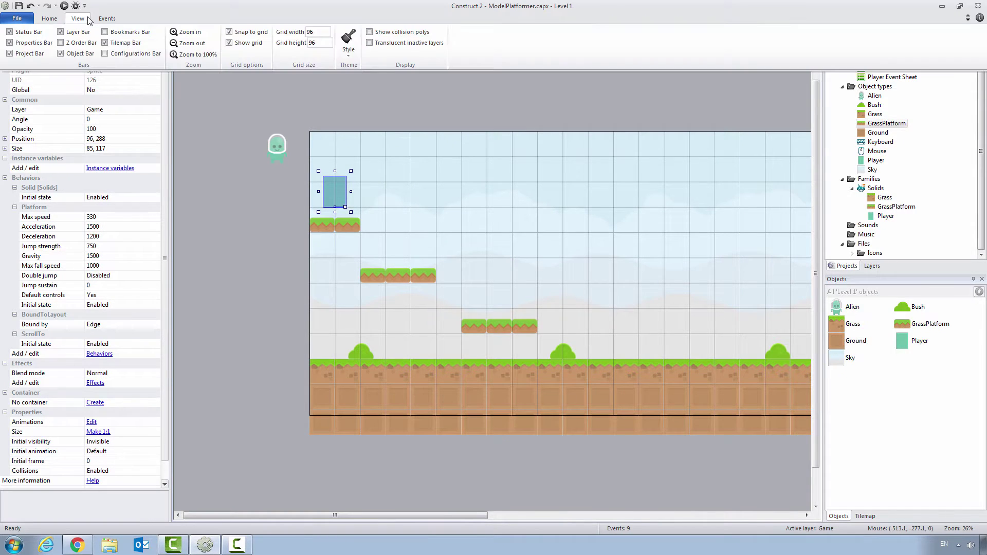
pyautogui.click(230, 32)
pyautogui.press('Down')
pyautogui.press('Down')
pyautogui.press('Down')
pyautogui.press('Down')
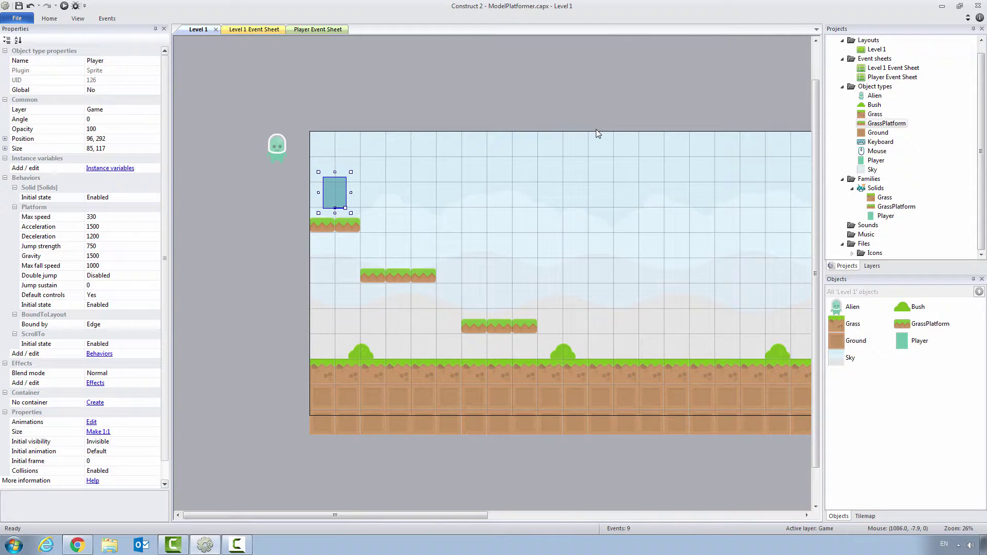
pyautogui.press('Down')
pyautogui.press('Down')
pyautogui.press('Down')
pyautogui.press('Down')
pyautogui.press('Down')
pyautogui.press('Down')
pyautogui.press('Down')
pyautogui.press('Down')
pyautogui.press('Down')
pyautogui.press('Down')
pyautogui.press('Down')
pyautogui.press('Down')
pyautogui.press('Down')
pyautogui.press('Down')
pyautogui.press('Down')
pyautogui.press('Down')
pyautogui.press('Down')
pyautogui.press('Down')
pyautogui.press('Down')
pyautogui.press('Down')
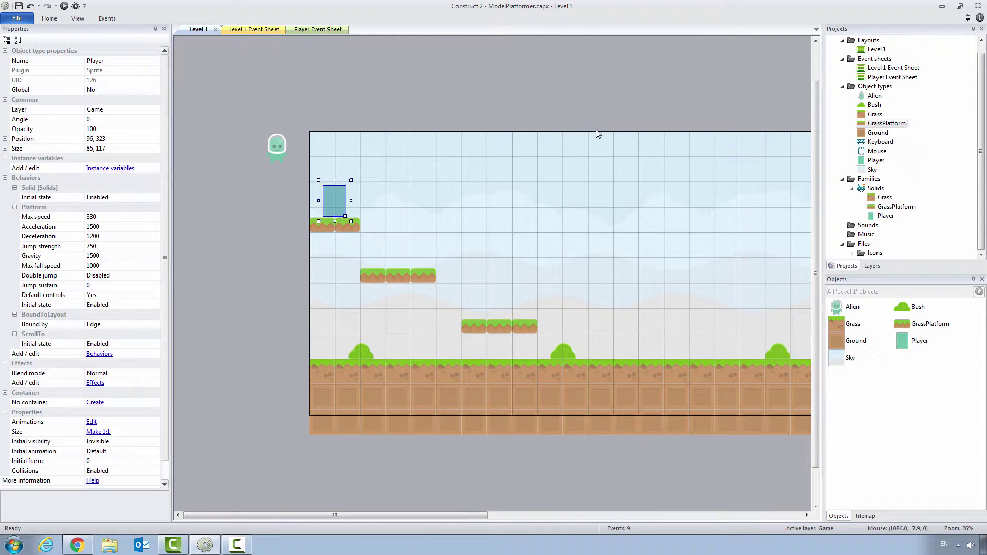
# Step: Turn Snap to grid back on and move the Alien sprite within the margin outside the layout, beside the Player
pyautogui.click(78, 18)
pyautogui.click(230, 32)
pyautogui.click(432, 111)
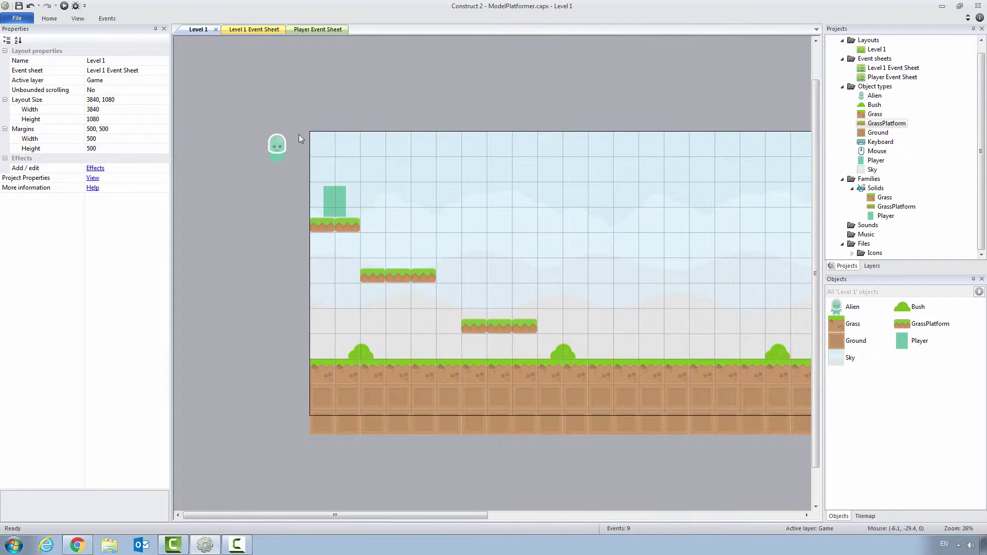
pyautogui.moveTo(276, 147); pyautogui.dragTo(273, 208)
pyautogui.click(281, 269)
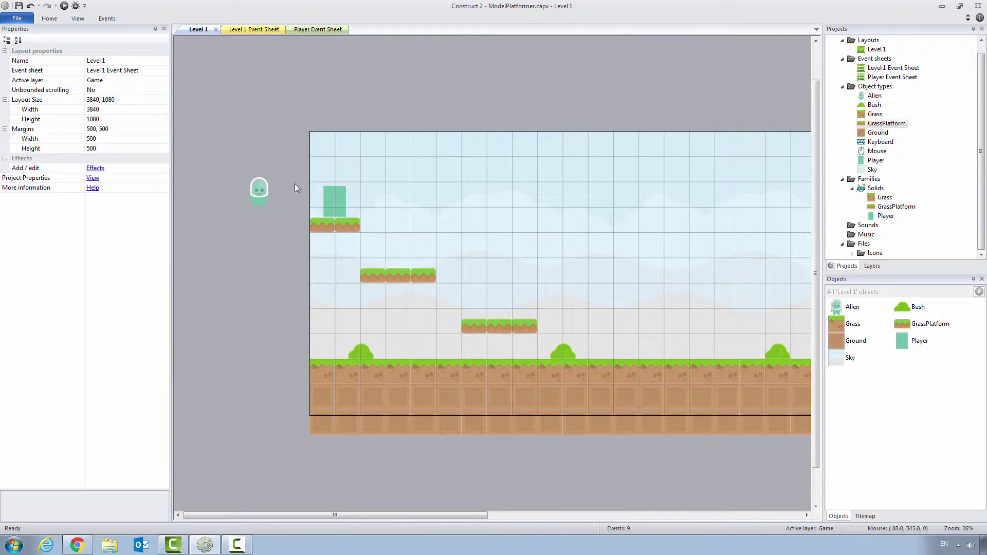
# Step: Preview the game and take the alien down the descending platforms and rightward over the floating grass platforms further along the level
pyautogui.click(65, 7)
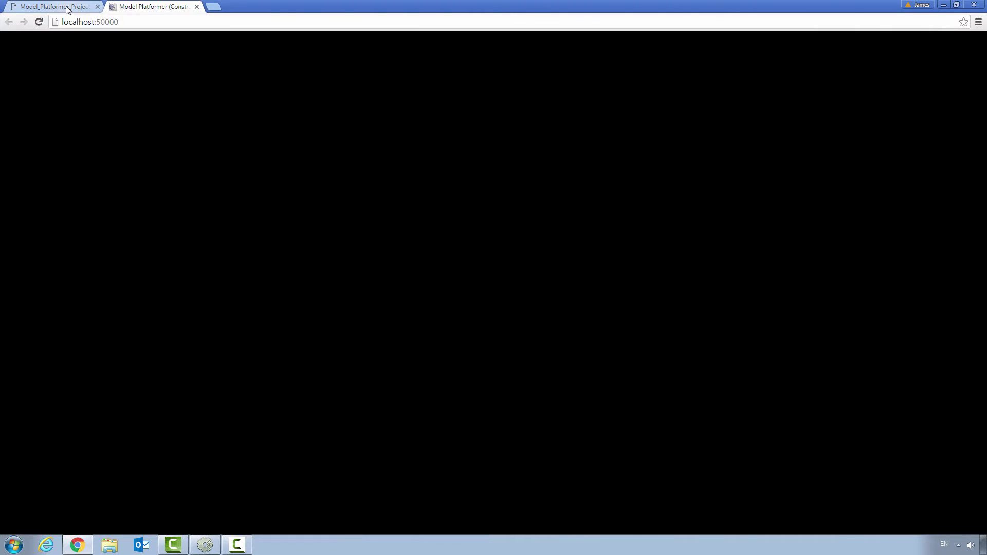
pyautogui.press('Up')
pyautogui.press('Right')
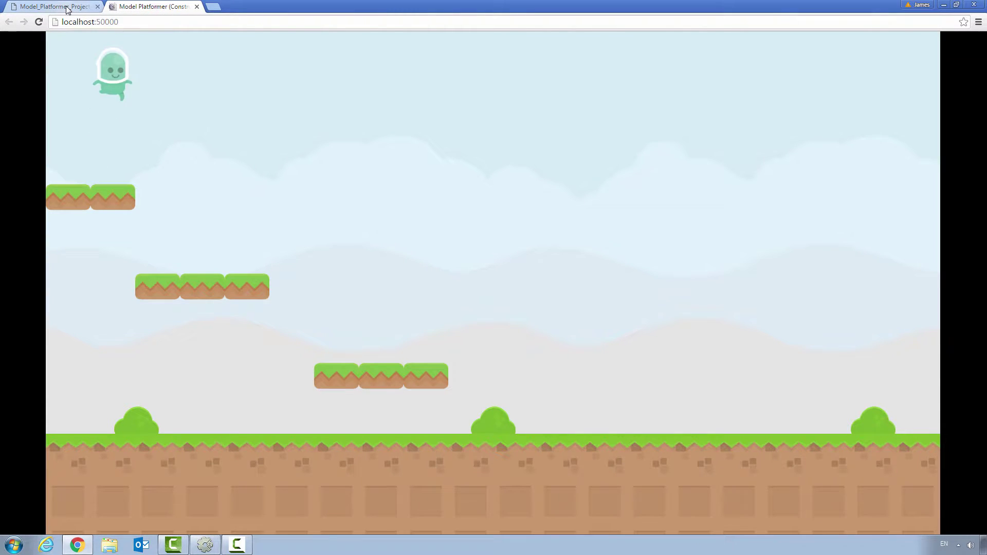
pyautogui.press('Left')
pyautogui.press('Right')
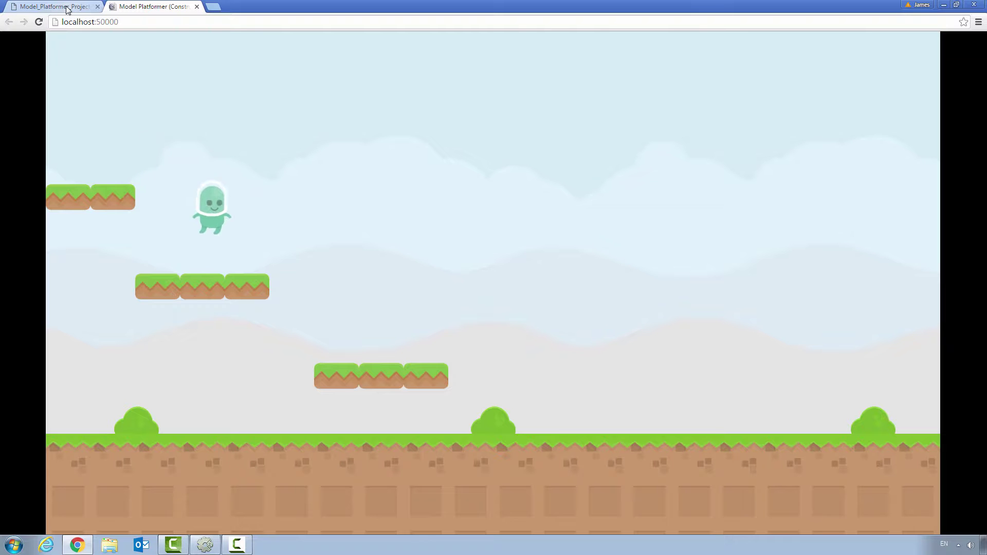
pyautogui.press('Up')
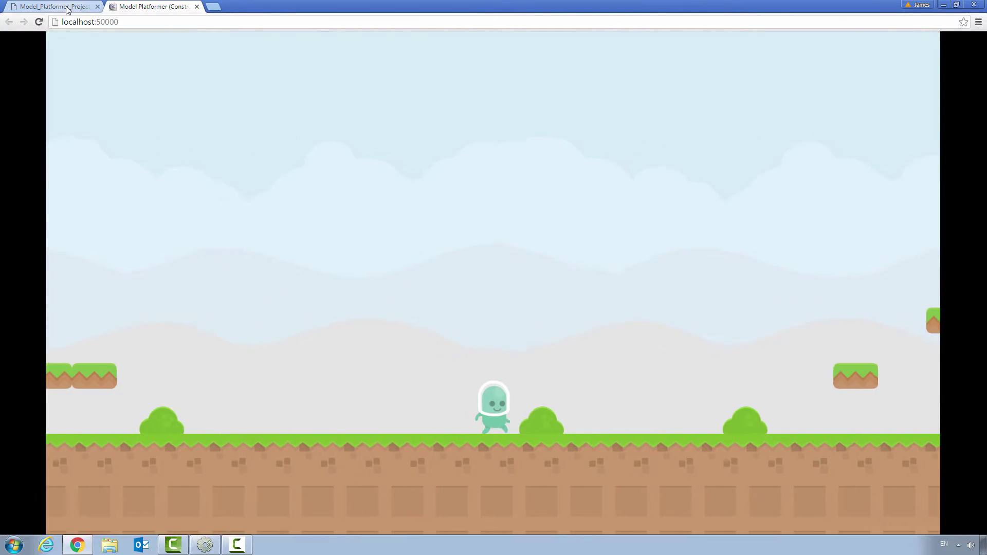
pyautogui.press('Up')
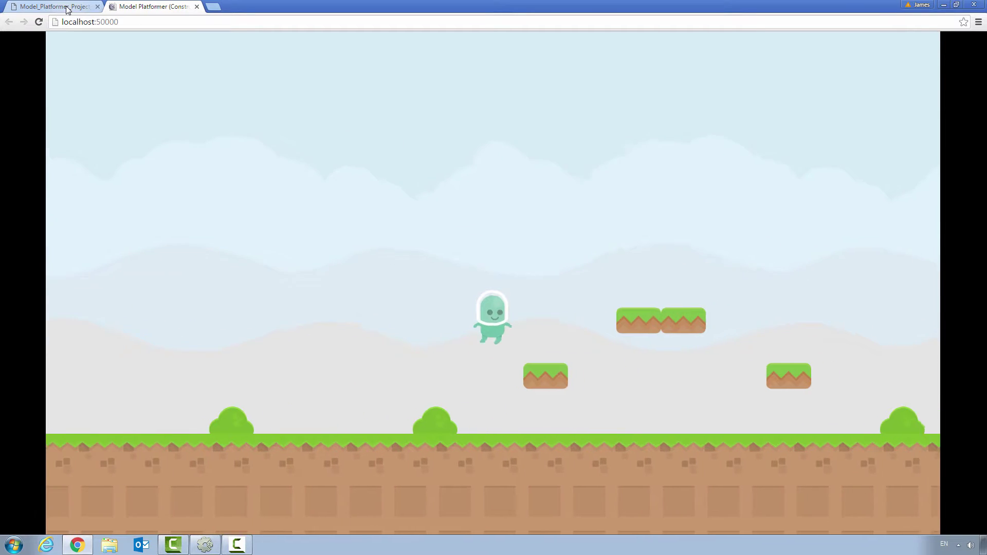
pyautogui.press('Up')
pyautogui.press('Up')
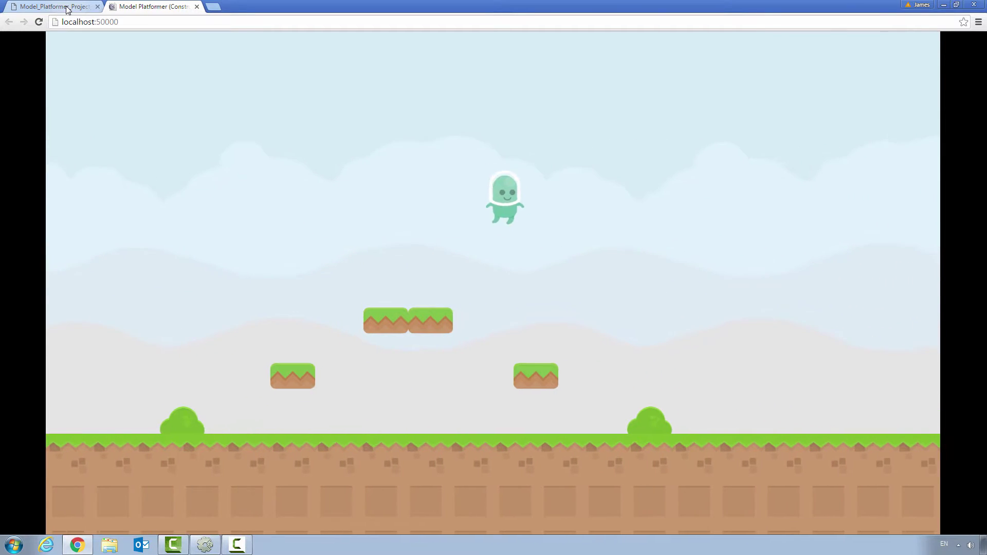
# Step: Take the alien back left to climb the stepped platforms and down again, and return to Construct 2
pyautogui.press('Left')
pyautogui.press('Up')
pyautogui.press('Up')
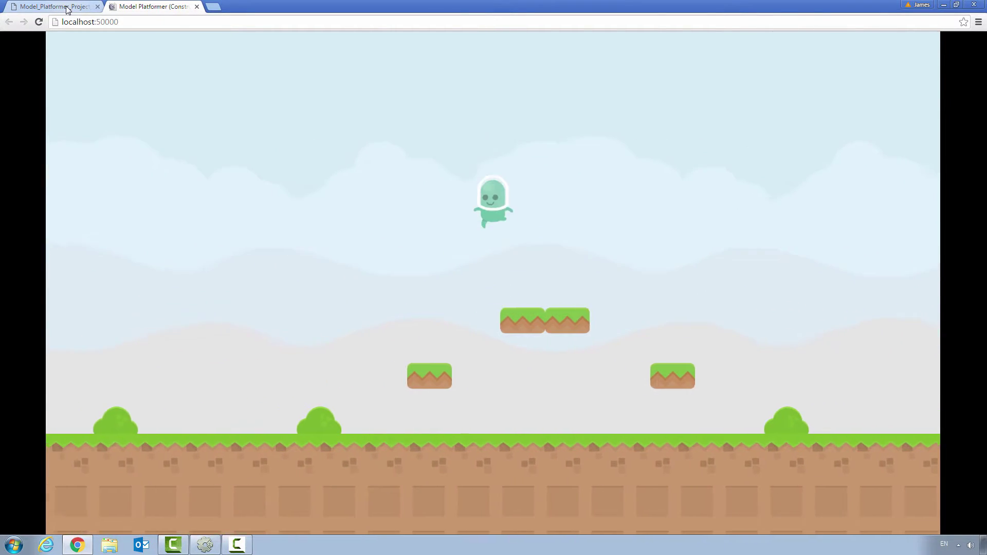
pyautogui.press('Up')
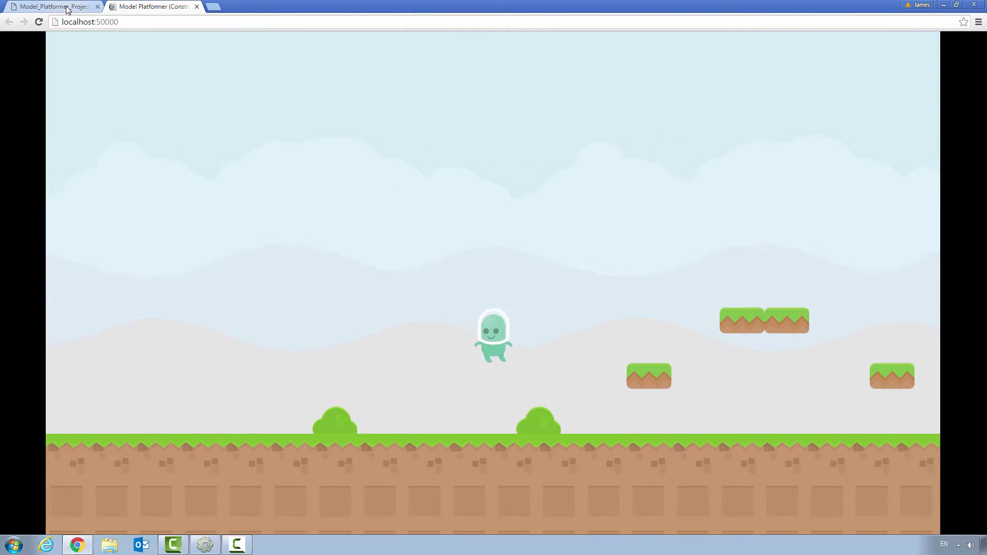
pyautogui.press('Up')
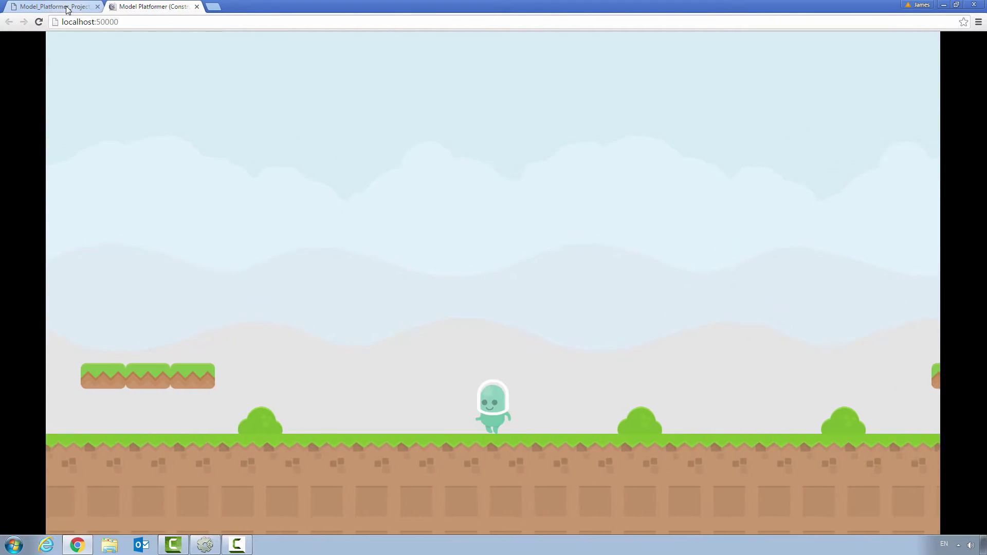
pyautogui.press('Up')
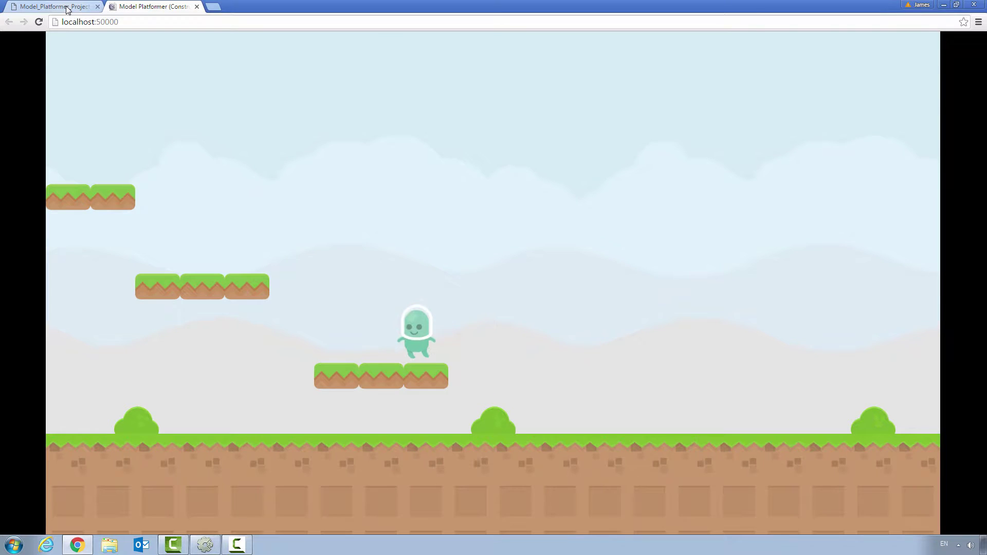
pyautogui.press('Up')
pyautogui.press('Up')
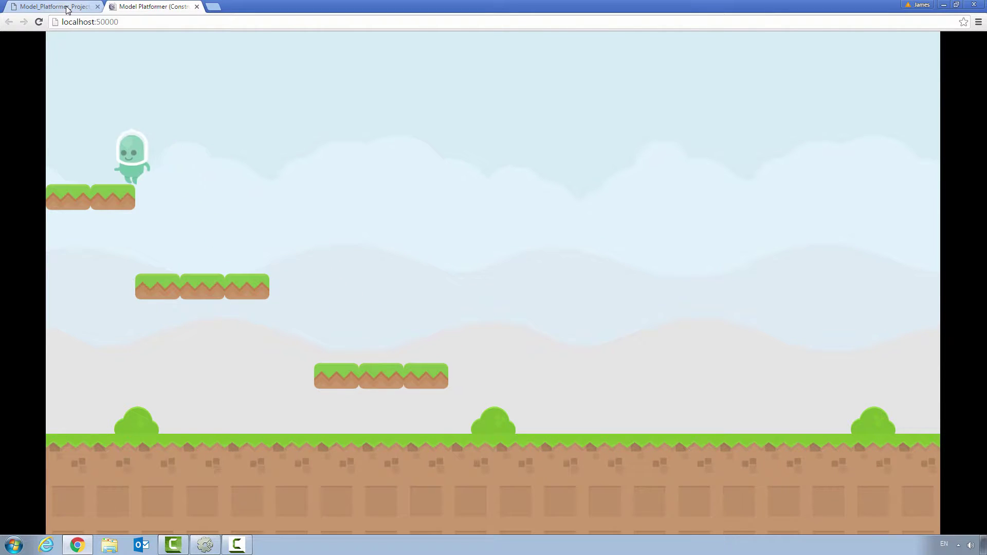
pyautogui.press('Right')
pyautogui.press('Up')
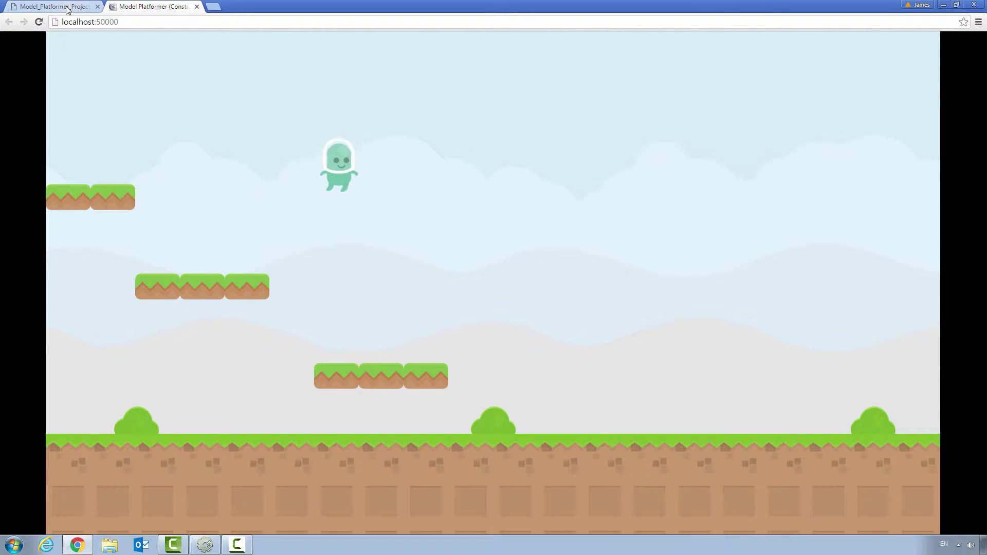
pyautogui.press('Up')
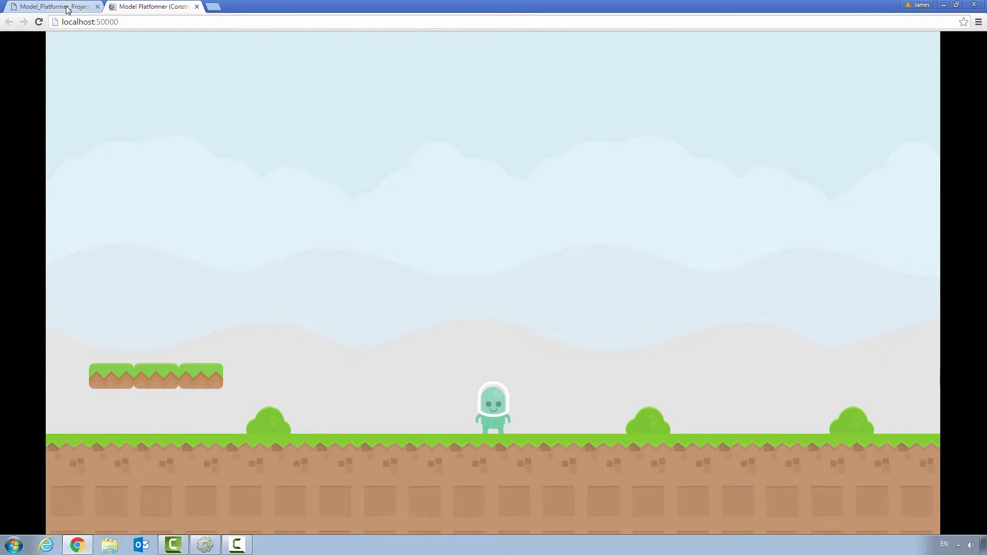
pyautogui.click(207, 549)
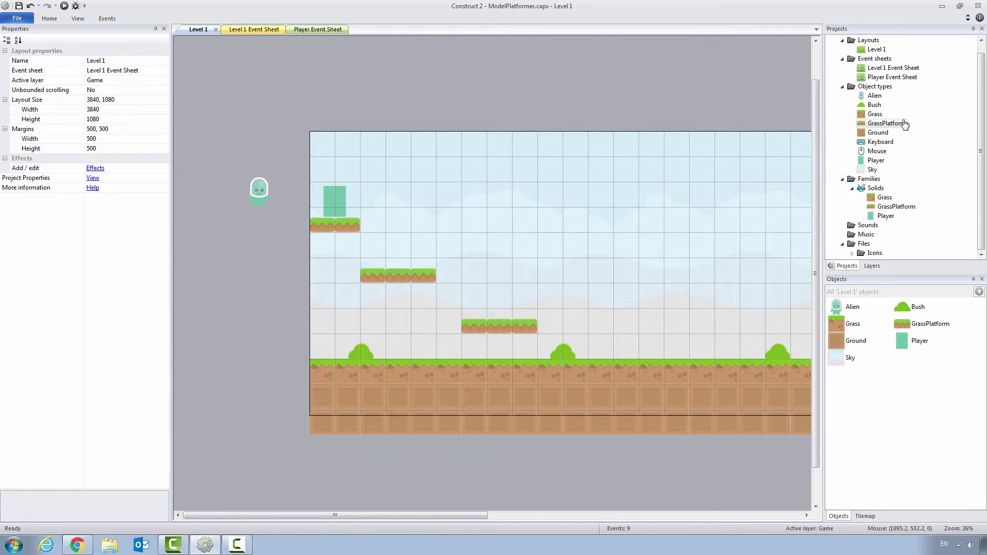
# Step: Insert a new Sprite object named Bridge and place it in the Level 1 layout, in the open area above the ground
pyautogui.click(873, 86)
pyautogui.rightClick(878, 87)
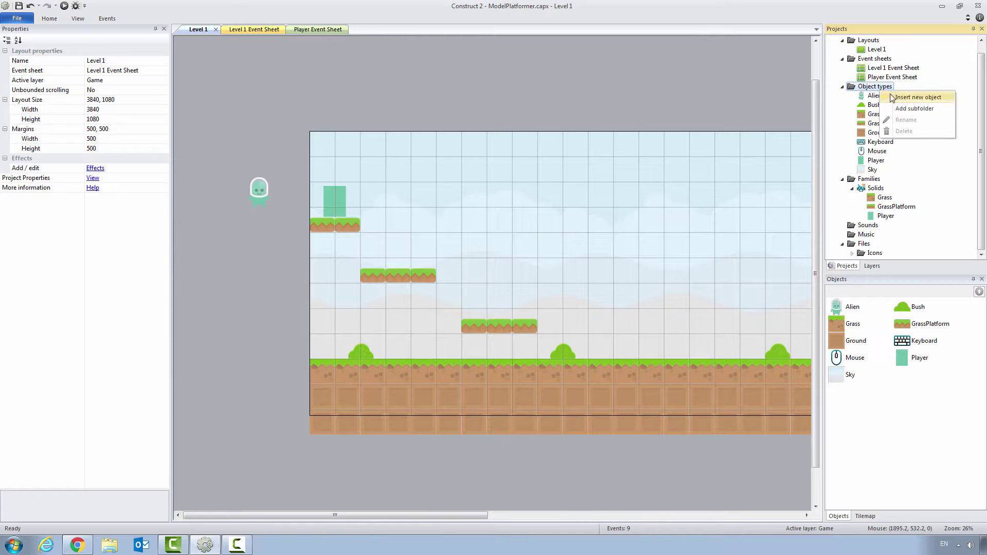
pyautogui.click(918, 97)
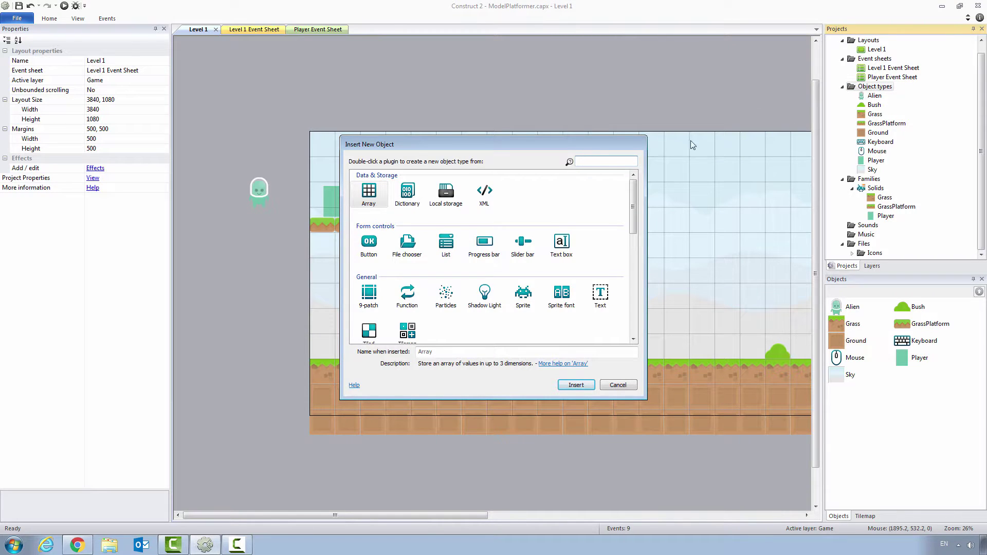
pyautogui.click(519, 301)
pyautogui.click(483, 351)
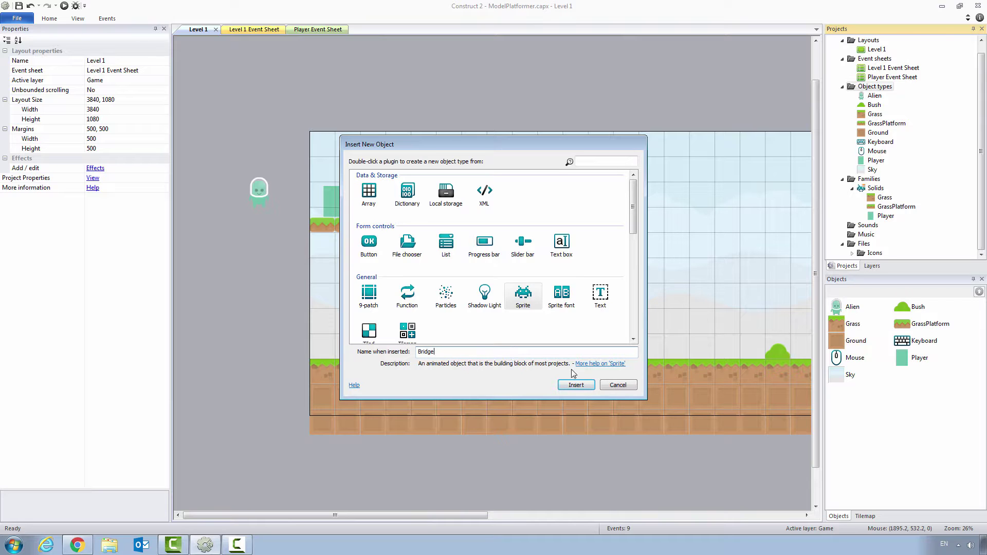
pyautogui.click(575, 385)
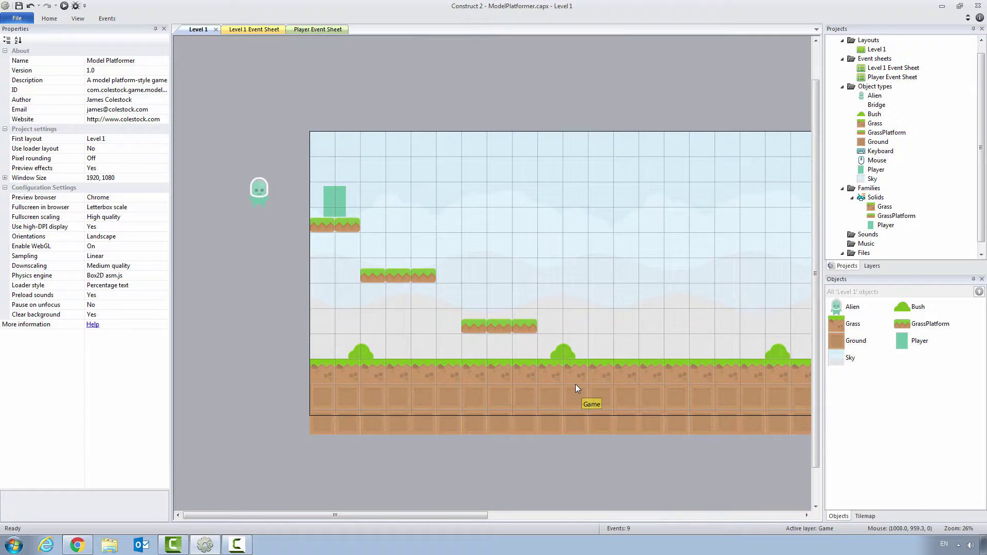
pyautogui.click(621, 283)
# Step: Load floating-bridge-95x27.png from the assets folder as the Bridge sprite's image
pyautogui.click(387, 190)
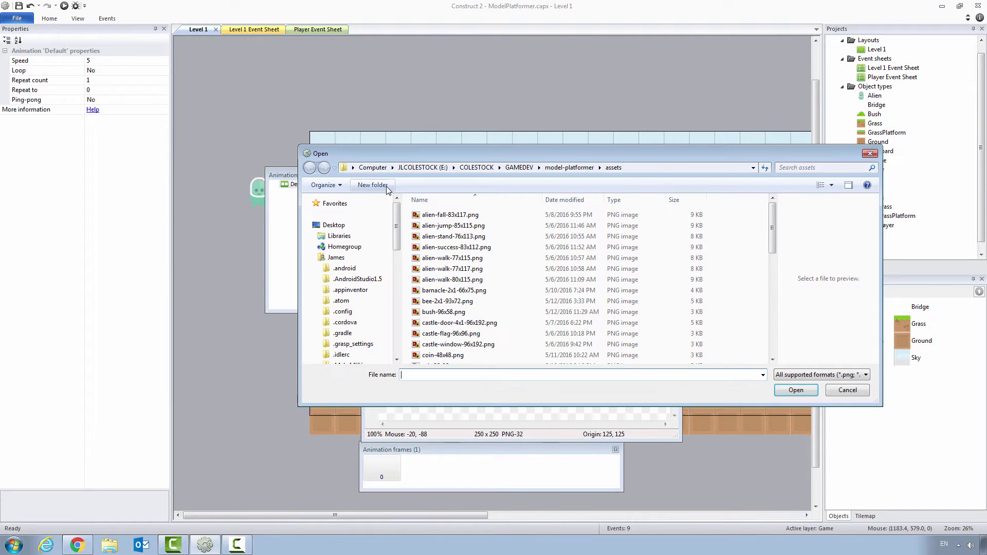
pyautogui.click(481, 236)
pyautogui.scroll(-2, 484, 239)
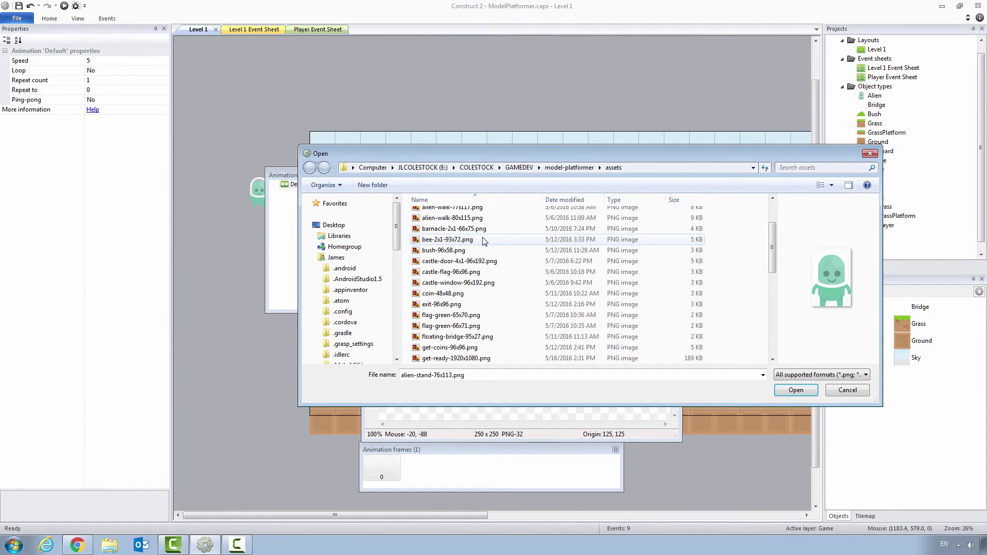
pyautogui.scroll(-2, 480, 247)
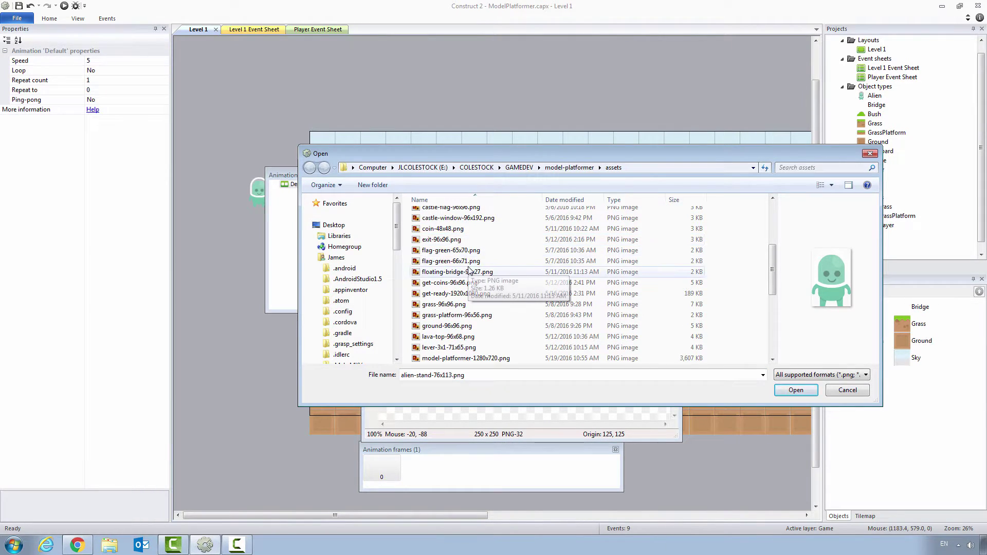
pyautogui.click(468, 272)
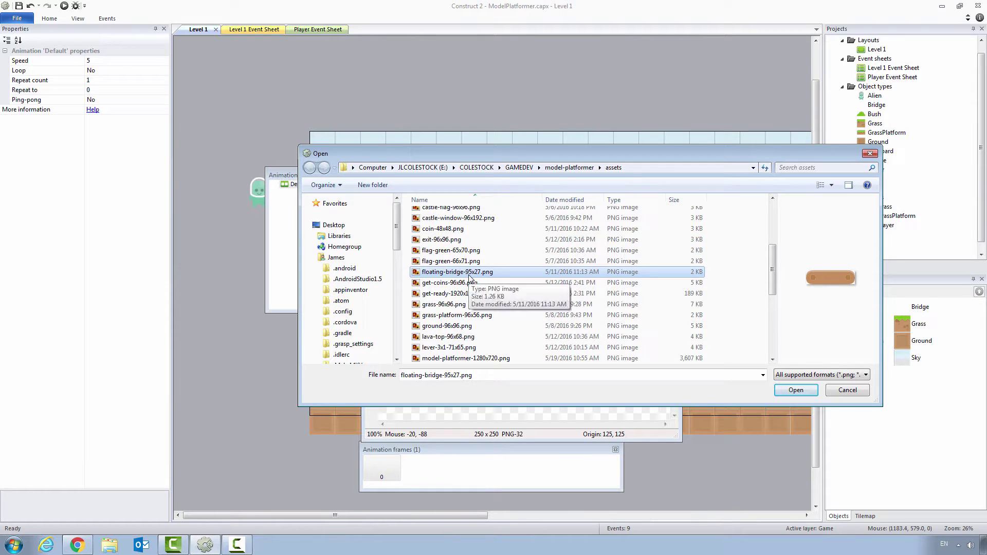
pyautogui.click(796, 390)
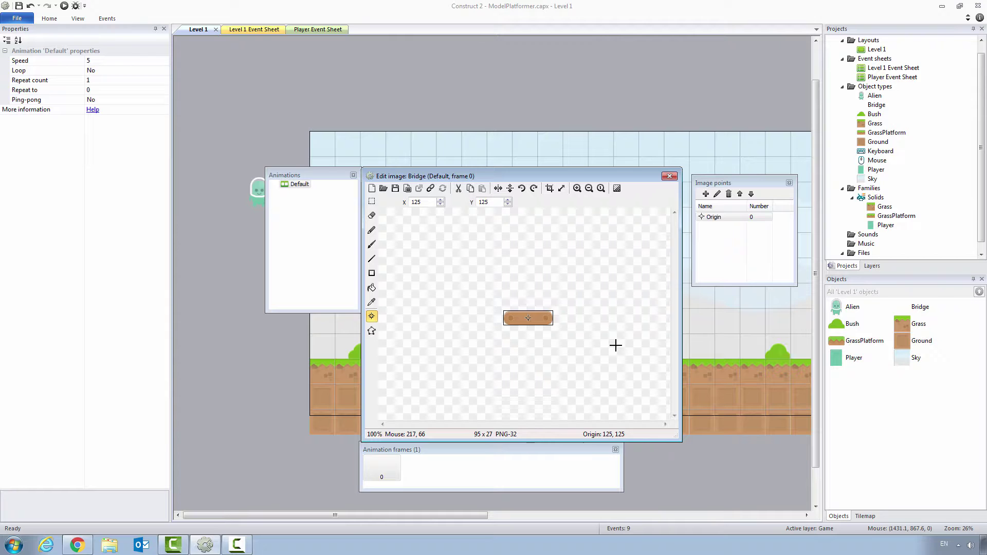
# Step: Set the Bridge image's origin point to X 48, Y 14 and close the image editor
pyautogui.doubleClick(418, 202)
pyautogui.write('48')
pyautogui.moveTo(500, 202); pyautogui.dragTo(473, 199)
pyautogui.write('14')
pyautogui.click(669, 177)
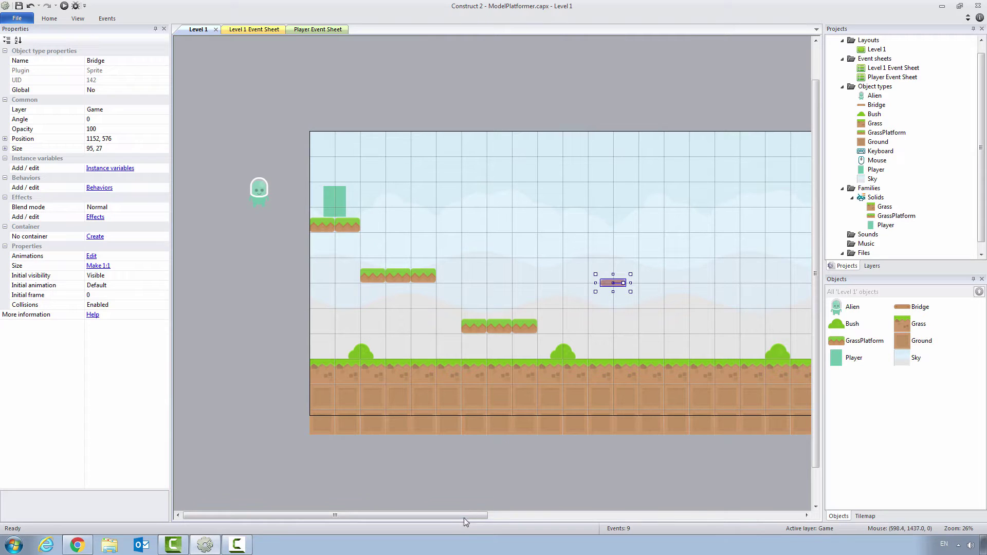
# Step: Move the Bridge toward the far right end of the level, beyond the last grass platform, to position 3168, 576
pyautogui.moveTo(464, 516); pyautogui.dragTo(634, 525)
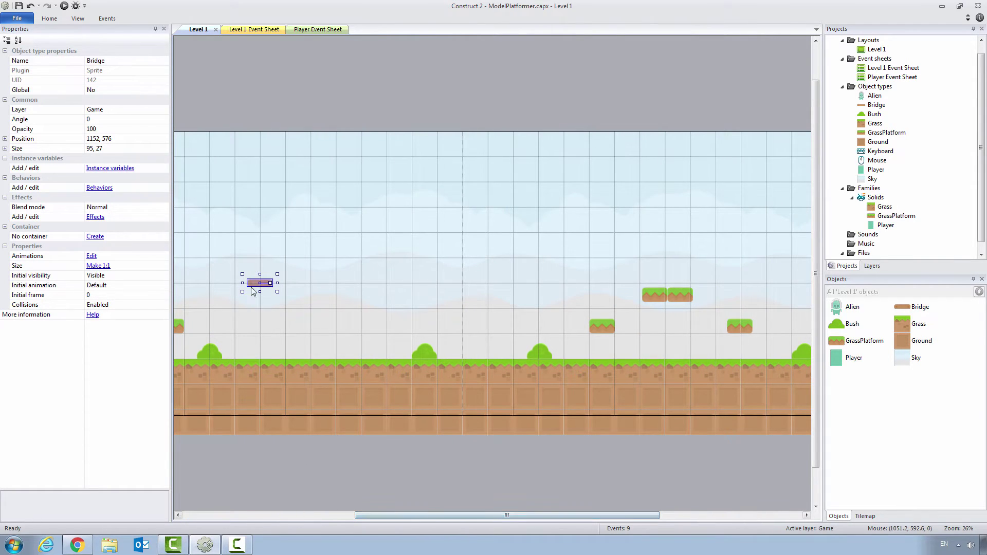
pyautogui.moveTo(251, 283); pyautogui.dragTo(732, 282)
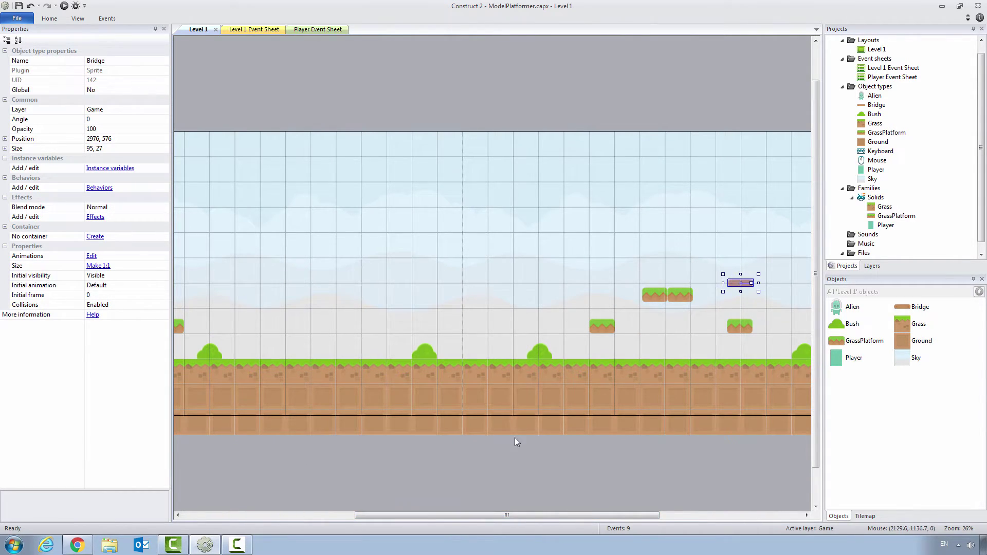
pyautogui.moveTo(533, 516); pyautogui.dragTo(645, 516)
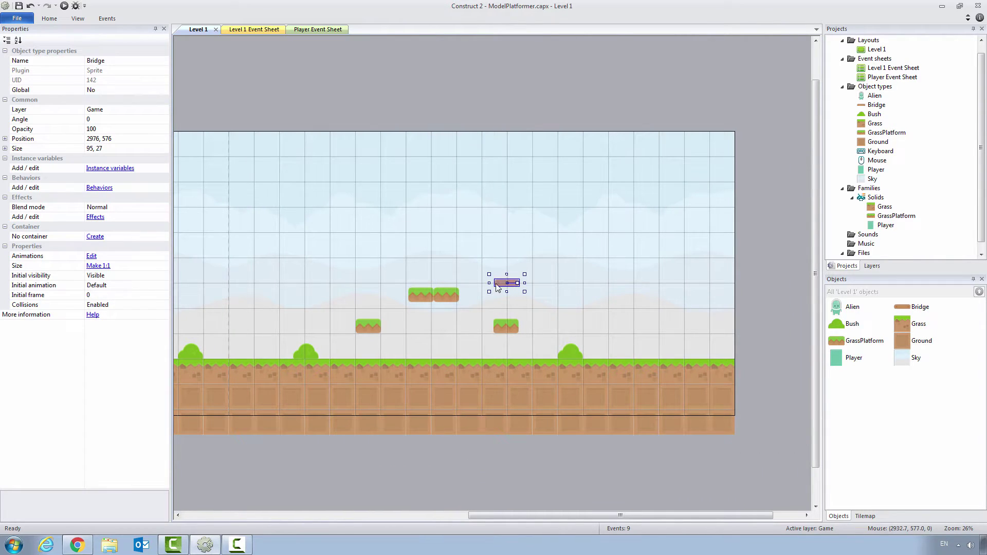
pyautogui.moveTo(501, 289); pyautogui.dragTo(552, 290)
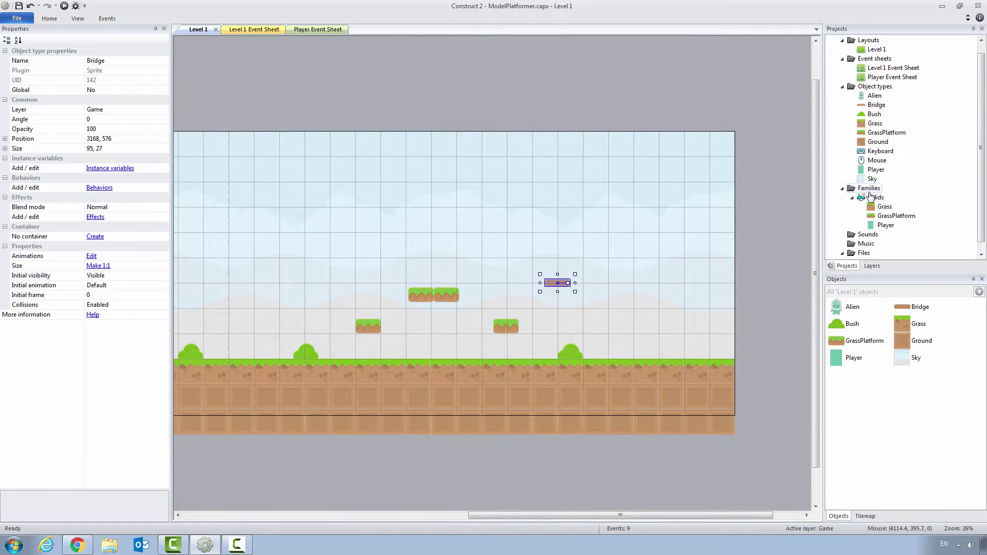
# Step: Edit the Solids family and add the Bridge sprite to it
pyautogui.click(874, 199)
pyautogui.rightClick(873, 199)
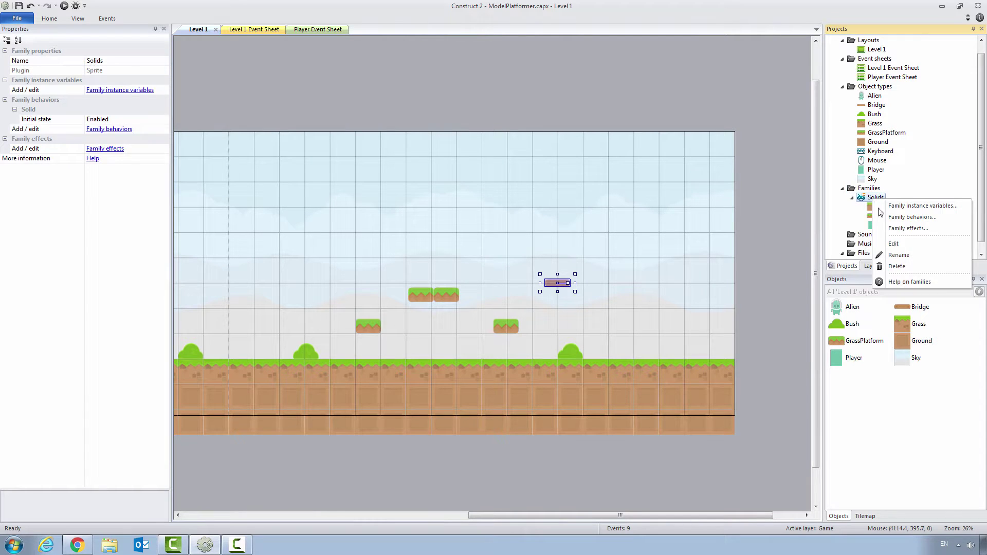
pyautogui.click(893, 245)
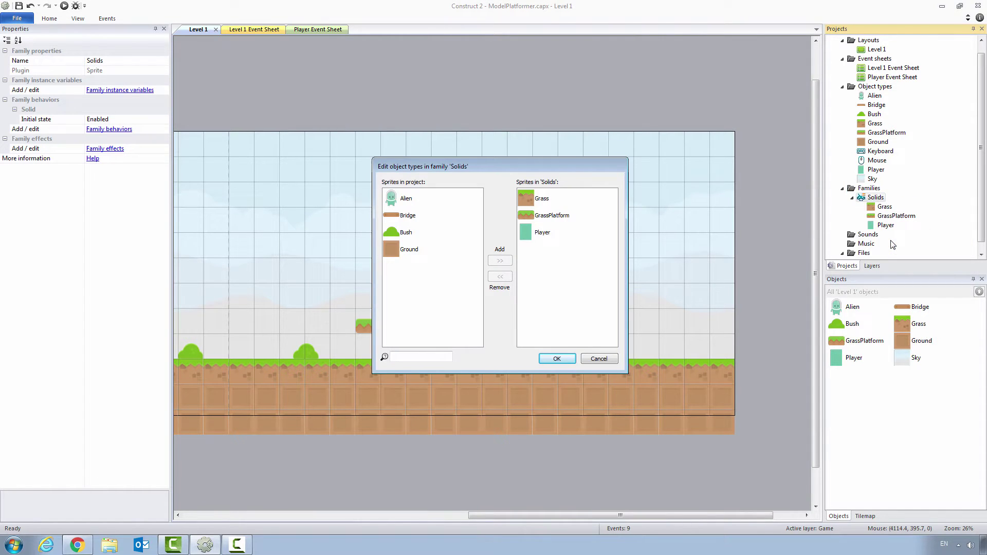
pyautogui.click(401, 217)
pyautogui.click(492, 261)
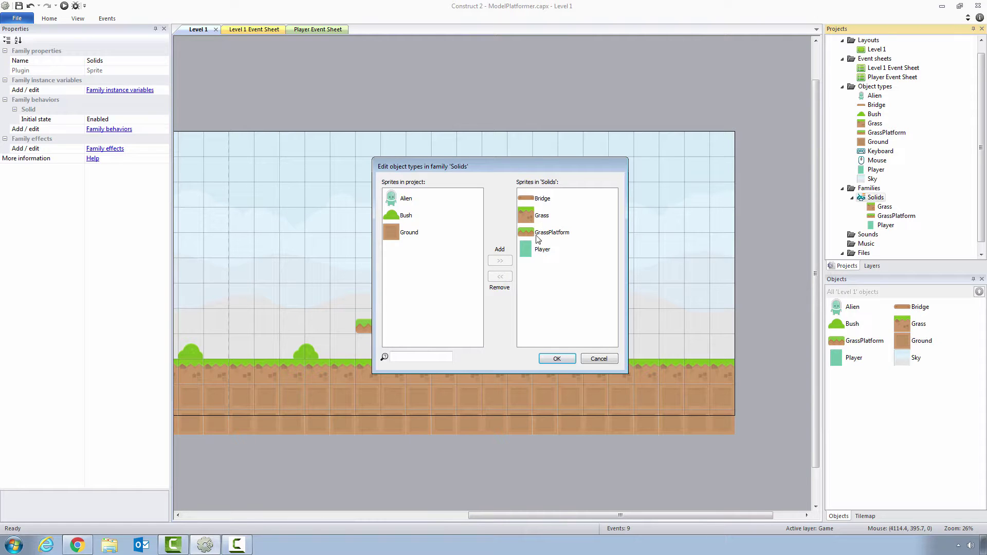
pyautogui.click(567, 360)
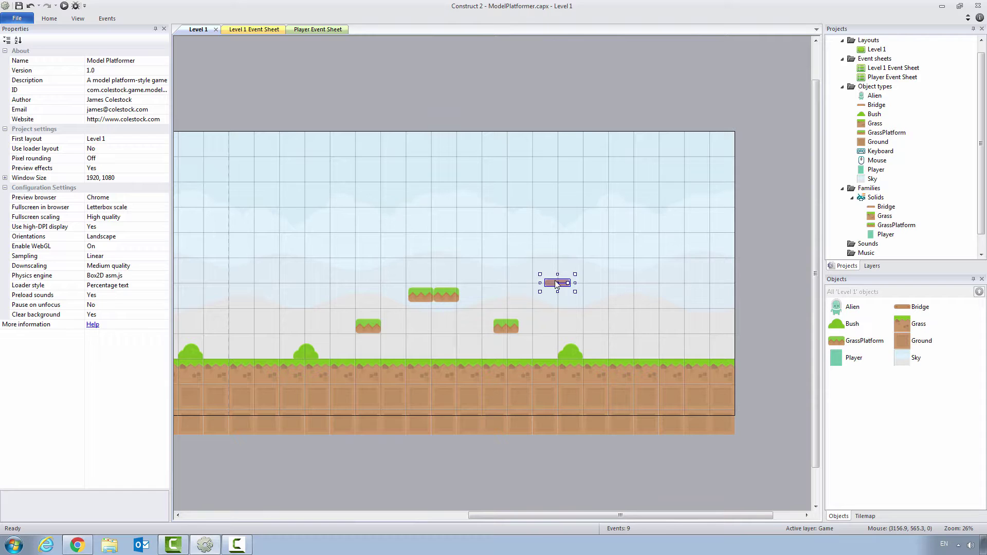
# Step: Place two copies of the Bridge, one mid-level at 2112, 576 and one near the Player's starting platform at 480, 288
pyautogui.keyDown('ctrl'); pyautogui.moveTo(556, 285); pyautogui.dragTo(252, 286); pyautogui.keyUp('ctrl')
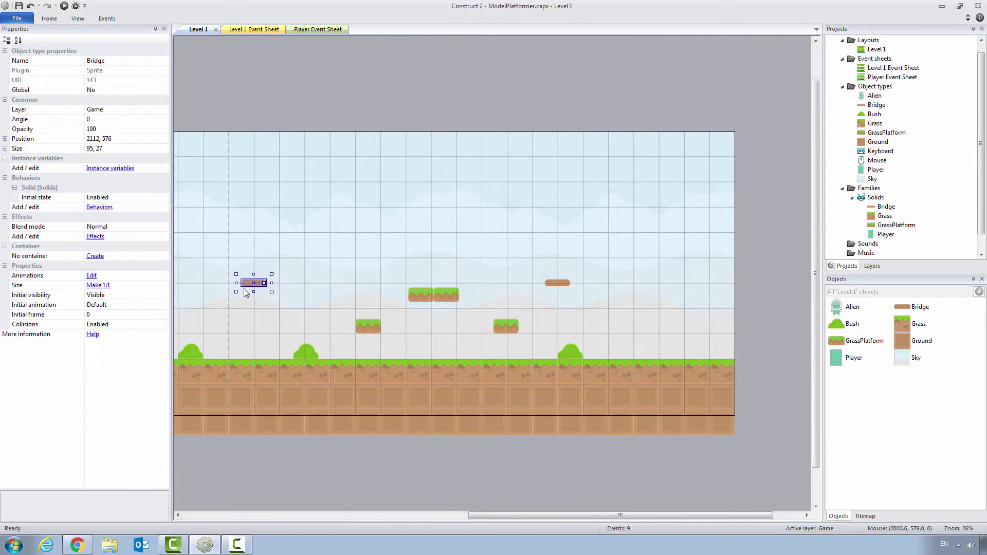
pyautogui.moveTo(549, 518); pyautogui.dragTo(294, 483)
pyautogui.keyDown('ctrl'); pyautogui.moveTo(776, 284); pyautogui.dragTo(364, 218); pyautogui.keyUp('ctrl')
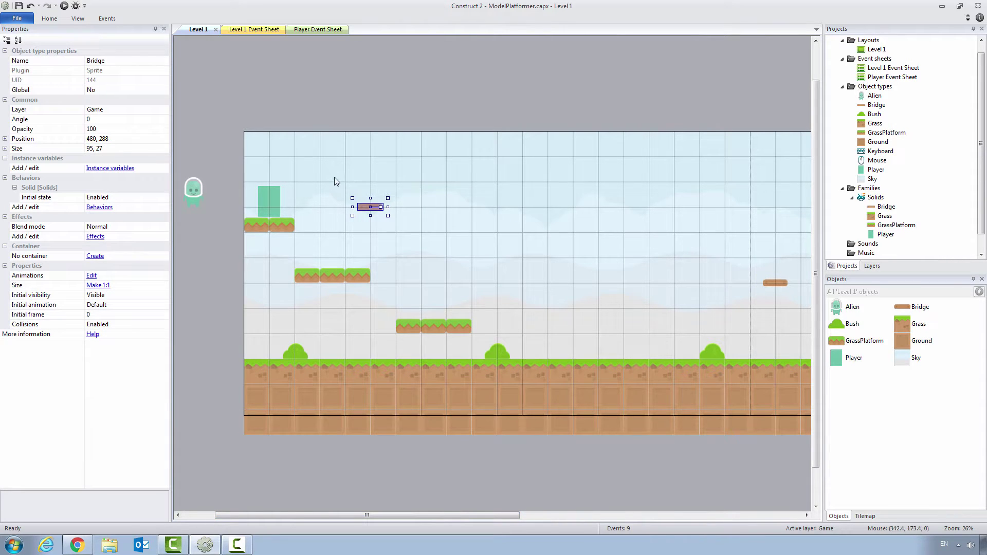
# Step: Preview the game, jump the alien onto the first bridge, back toward the starting platform and onto the bridge again, and return to Construct 2
pyautogui.click(64, 6)
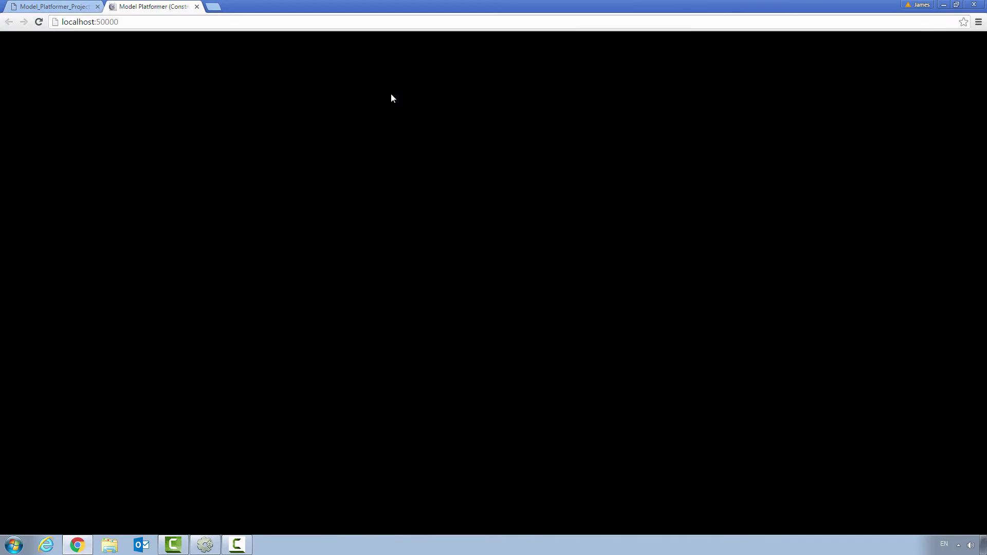
pyautogui.press('Right')
pyautogui.press('Up')
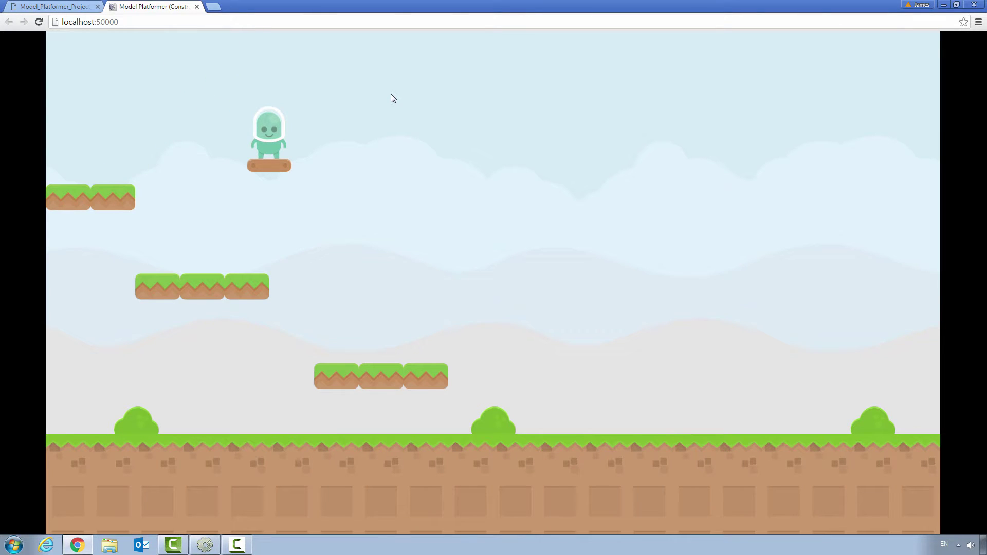
pyautogui.press('Left')
pyautogui.press('Up')
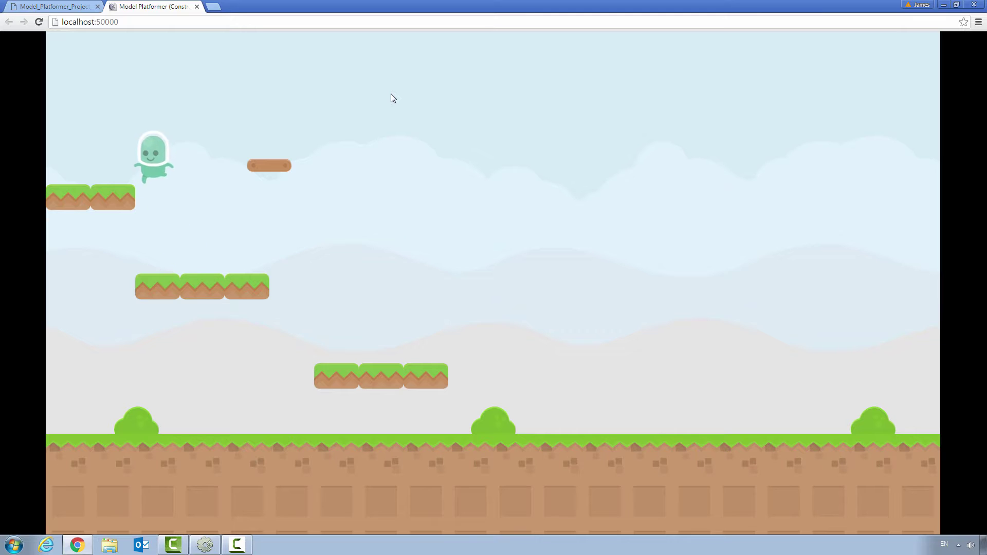
pyautogui.press('Right')
pyautogui.press('Up')
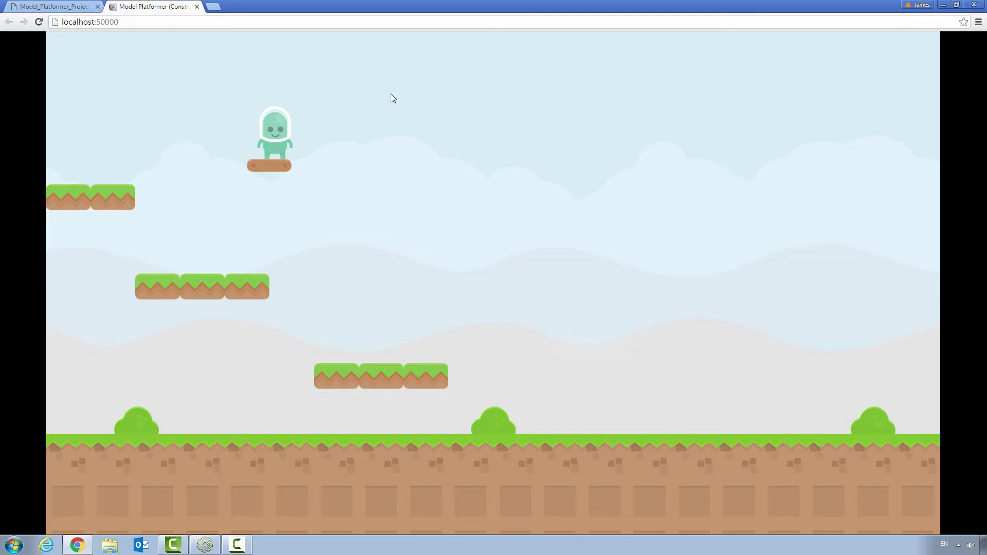
pyautogui.click(205, 546)
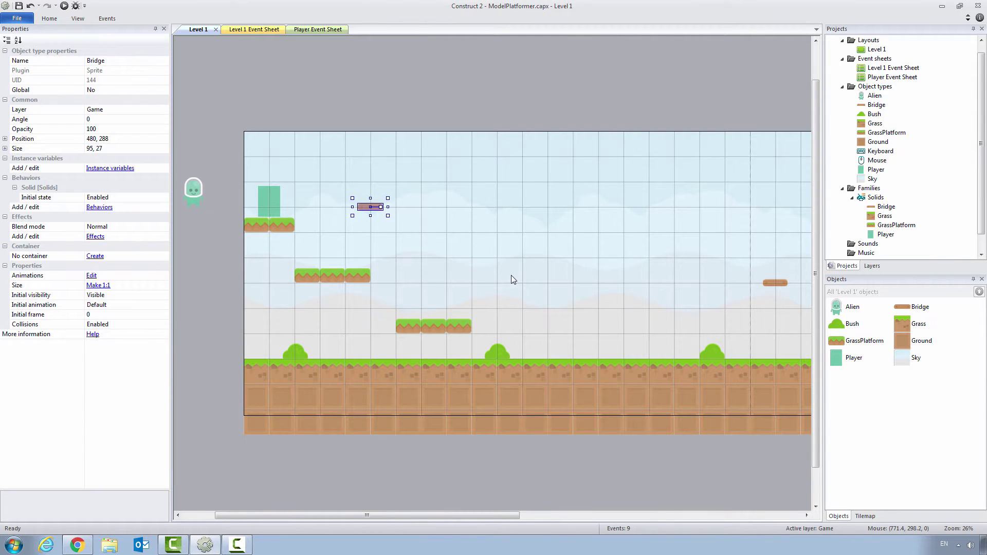
# Step: Add the Sine behavior to the Bridge object type
pyautogui.click(883, 105)
pyautogui.rightClick(877, 105)
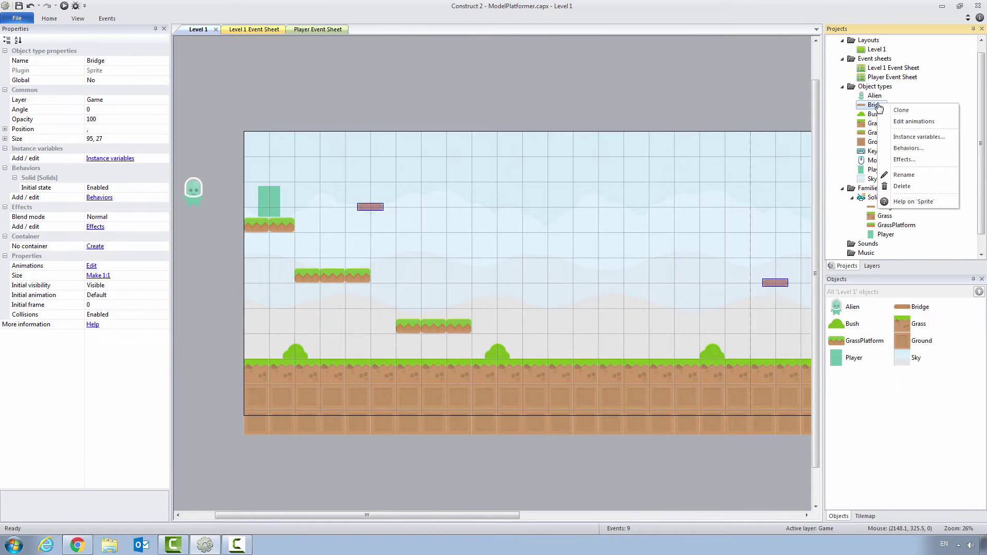
pyautogui.click(908, 148)
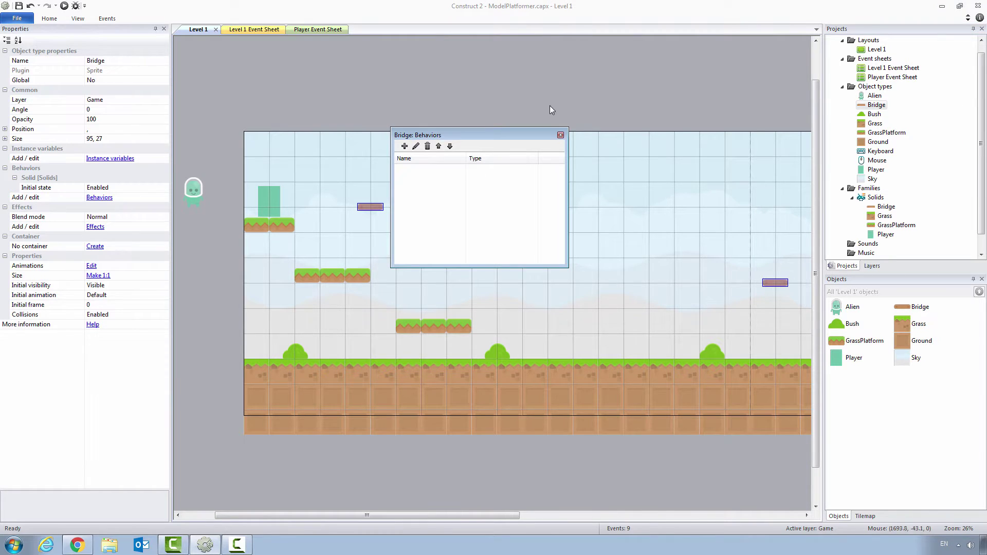
pyautogui.click(404, 146)
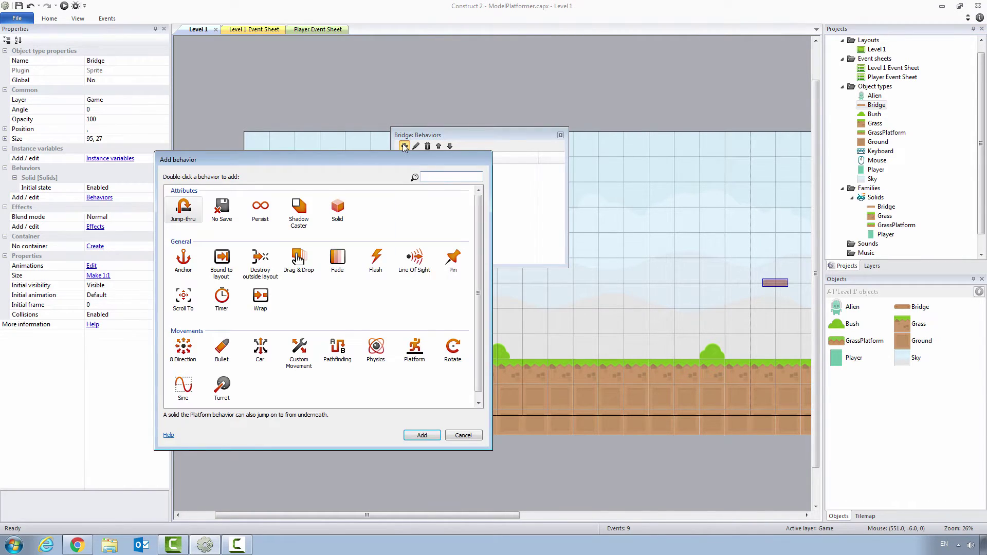
pyautogui.moveTo(479, 210); pyautogui.dragTo(479, 227)
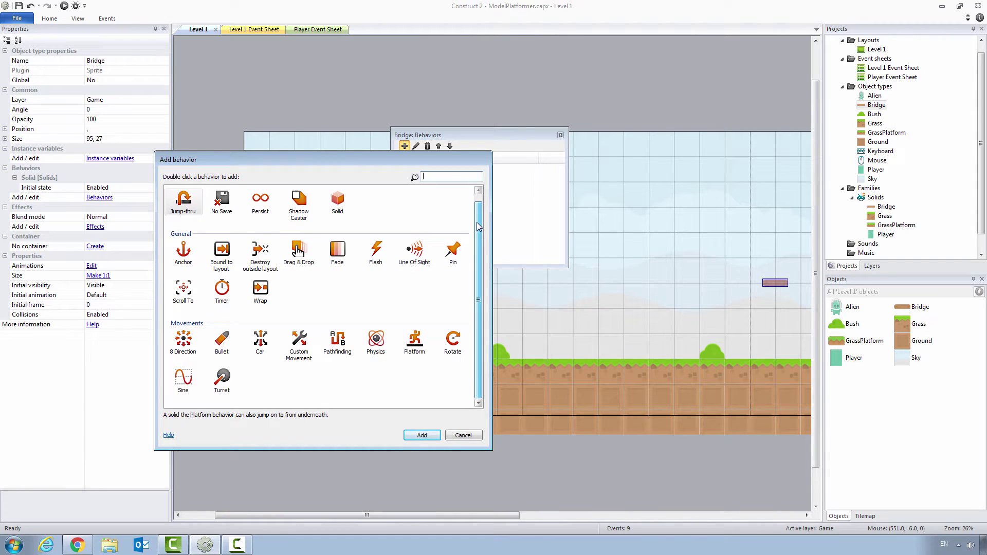
pyautogui.scroll(1, 481, 208)
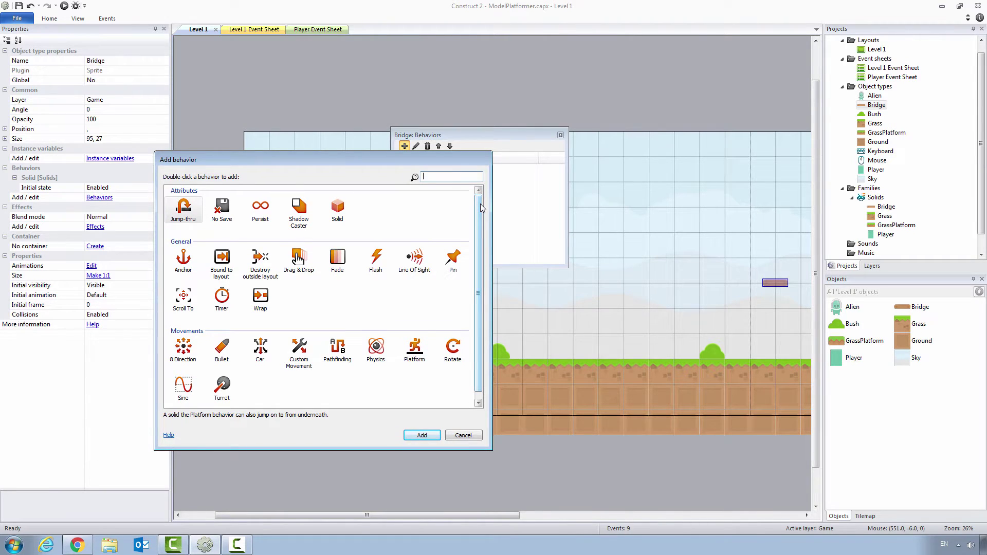
pyautogui.scroll(-1, 481, 207)
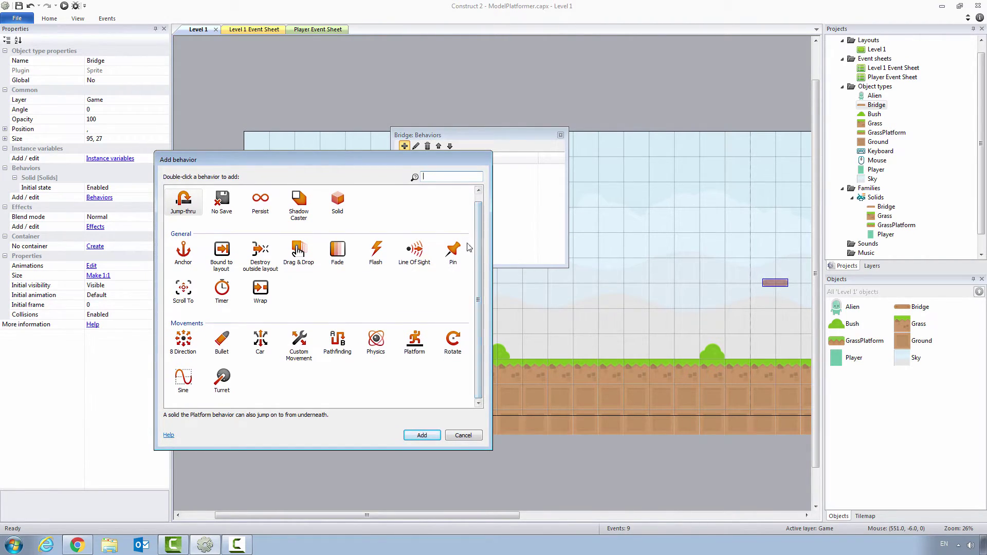
pyautogui.click(183, 380)
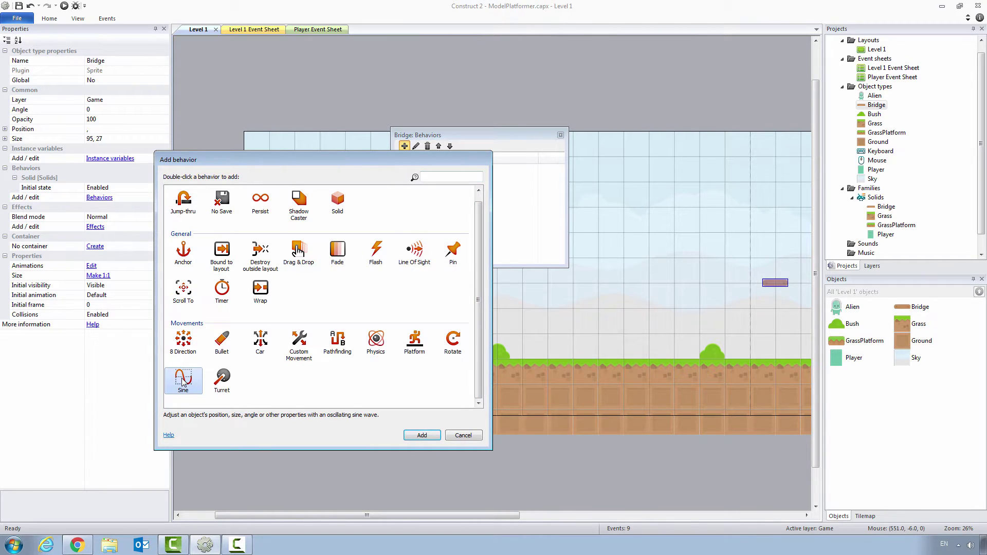
pyautogui.click(421, 435)
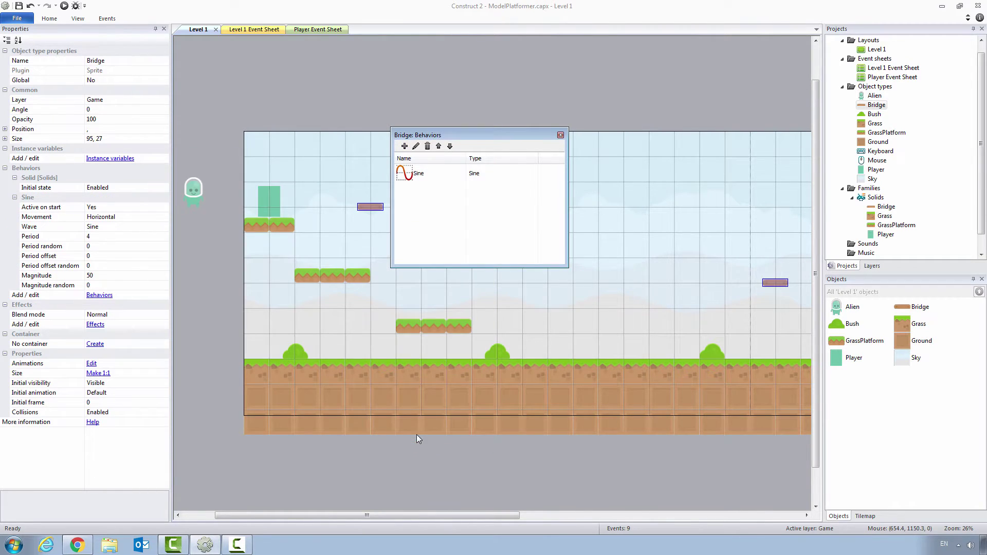
# Step: Rename the Bridge's Sine behavior to BridgeSideToSide
pyautogui.rightClick(419, 178)
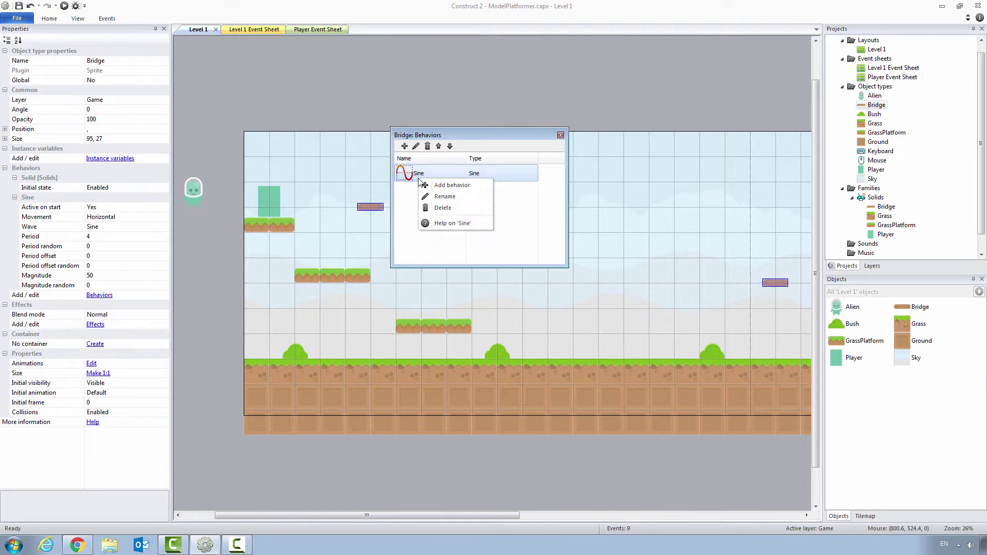
pyautogui.click(435, 199)
pyautogui.write('BridgeSideToSide')
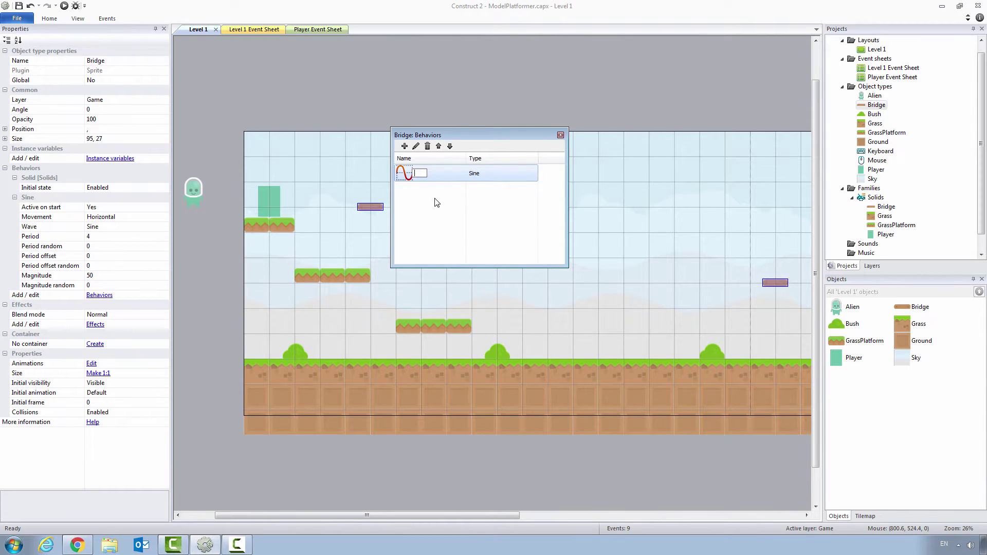
pyautogui.press('Return')
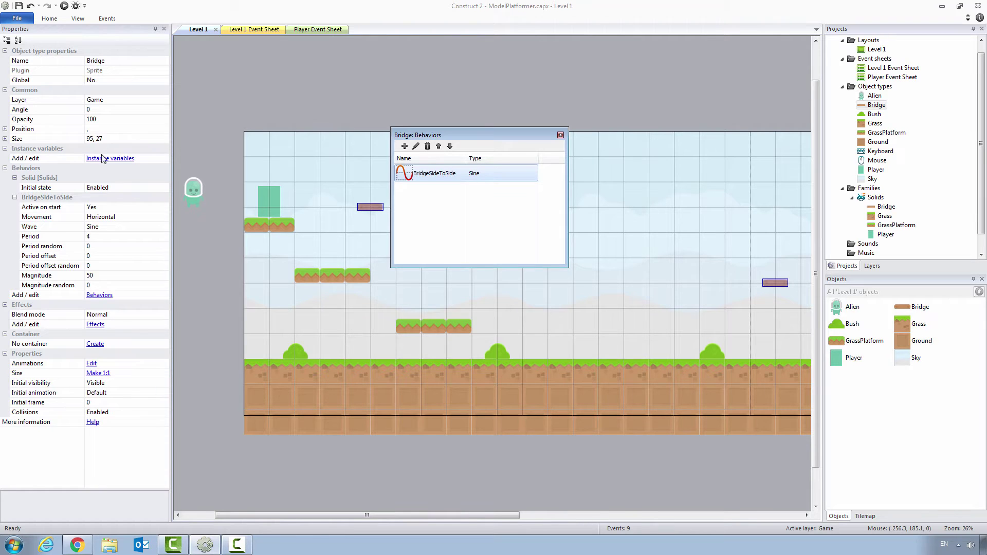
# Step: Set the Bridge's BridgeSideToSide behavior to a Period of 10 and a Magnitude of 150
pyautogui.click(38, 198)
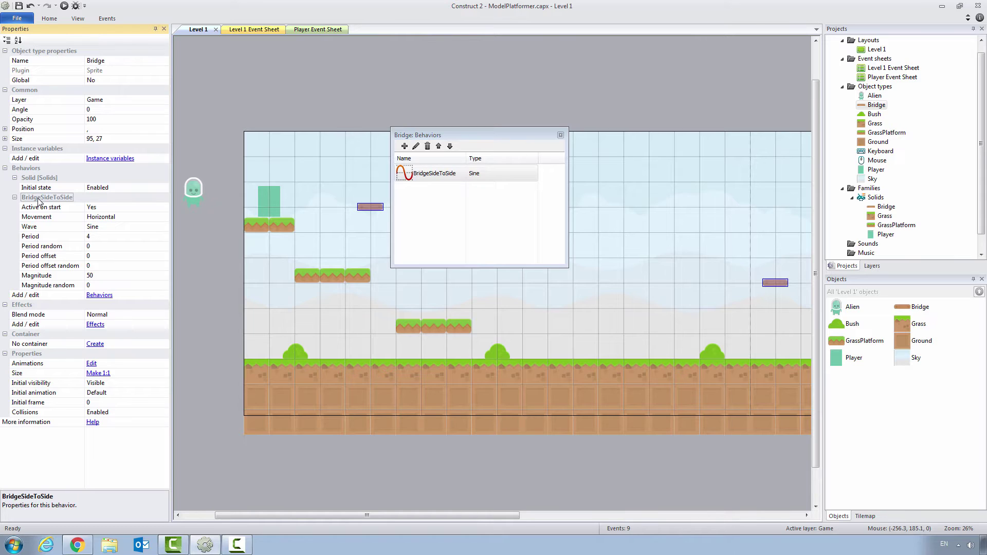
pyautogui.click(114, 218)
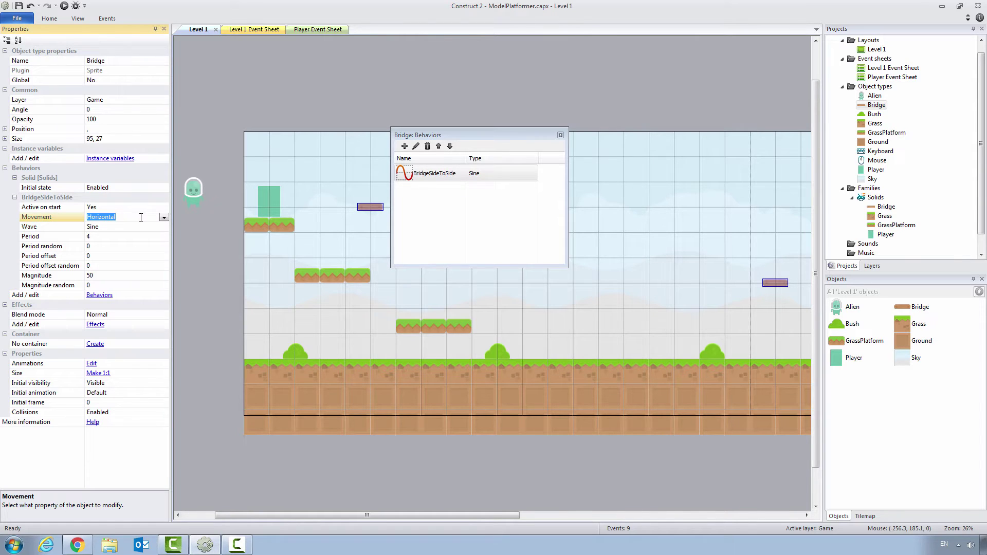
pyautogui.click(116, 229)
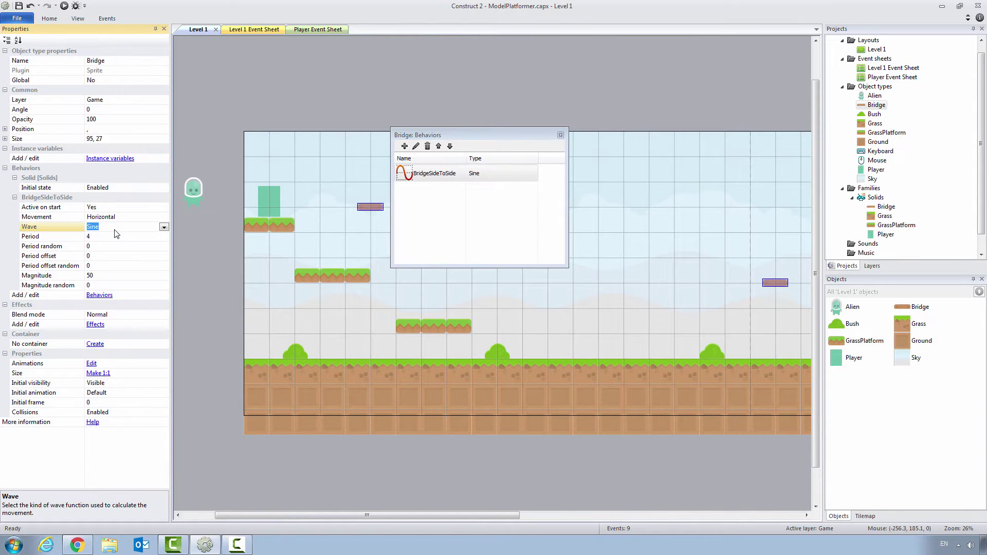
pyautogui.click(108, 240)
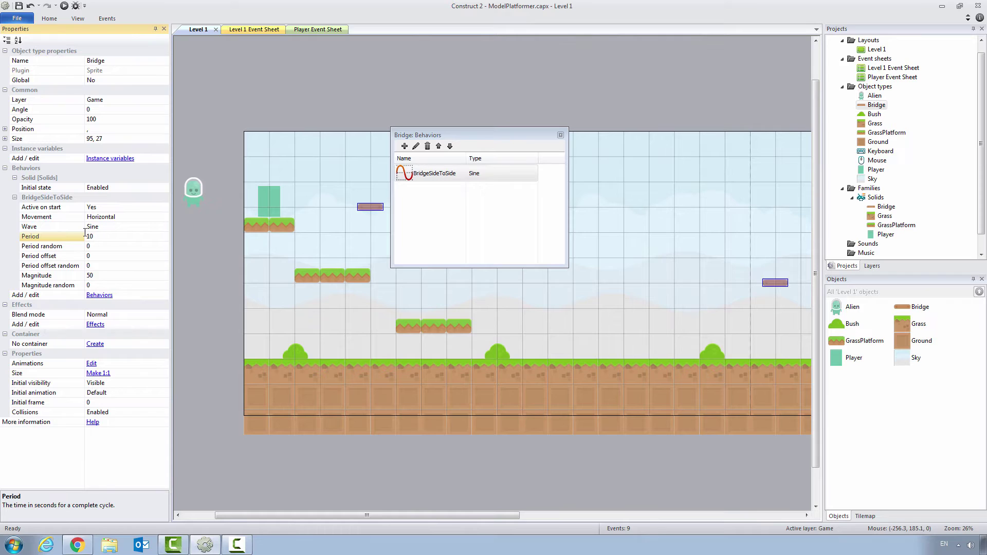
pyautogui.click(104, 277)
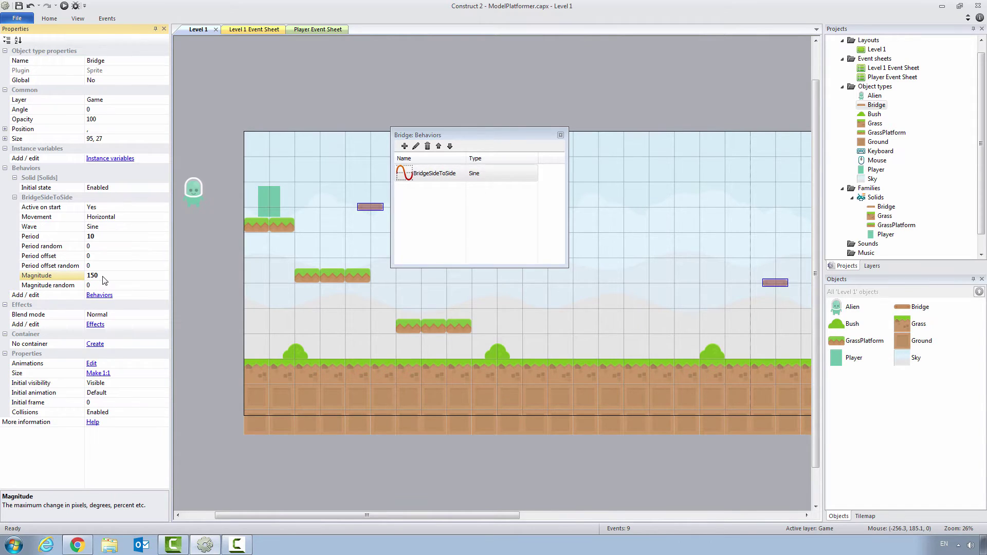
# Step: Preview the game and run the alien right through the level, jumping up onto the two-tile grass platform between the far bridges
pyautogui.click(64, 7)
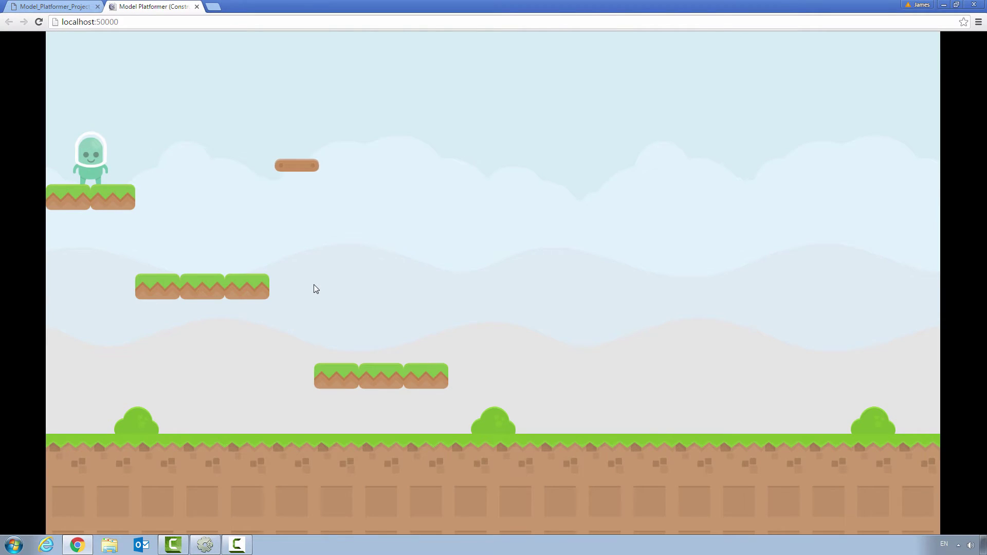
pyautogui.press('Right')
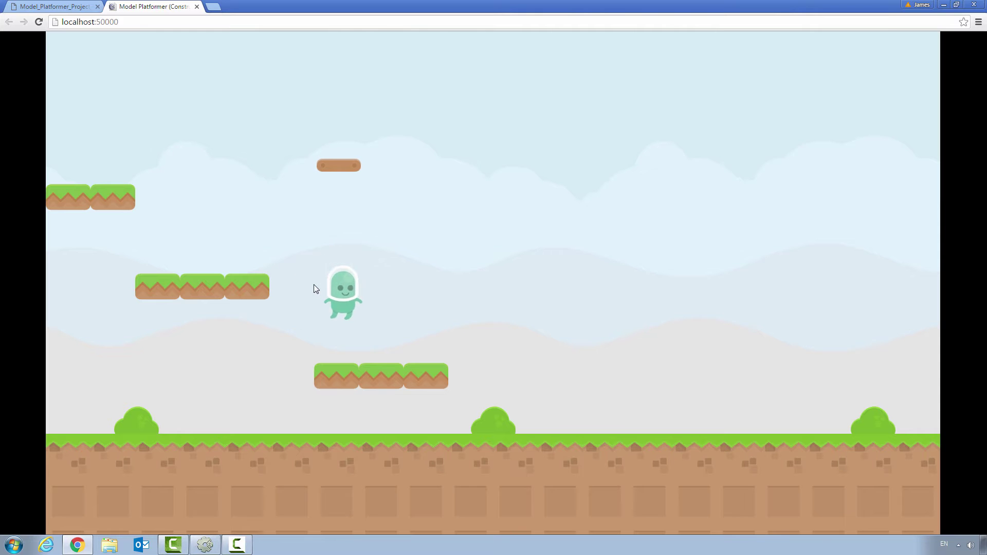
pyautogui.press('Right')
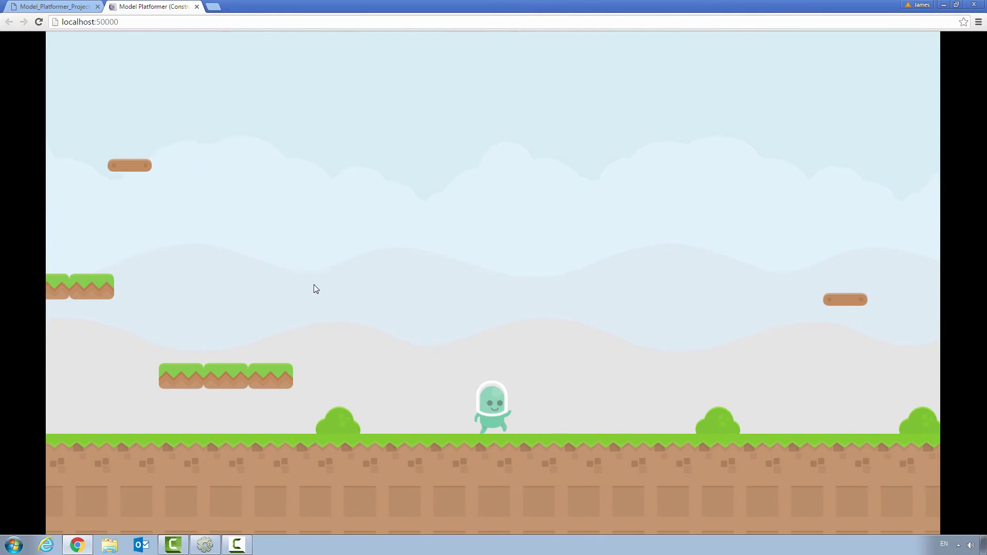
pyautogui.press('Right')
pyautogui.press('Up')
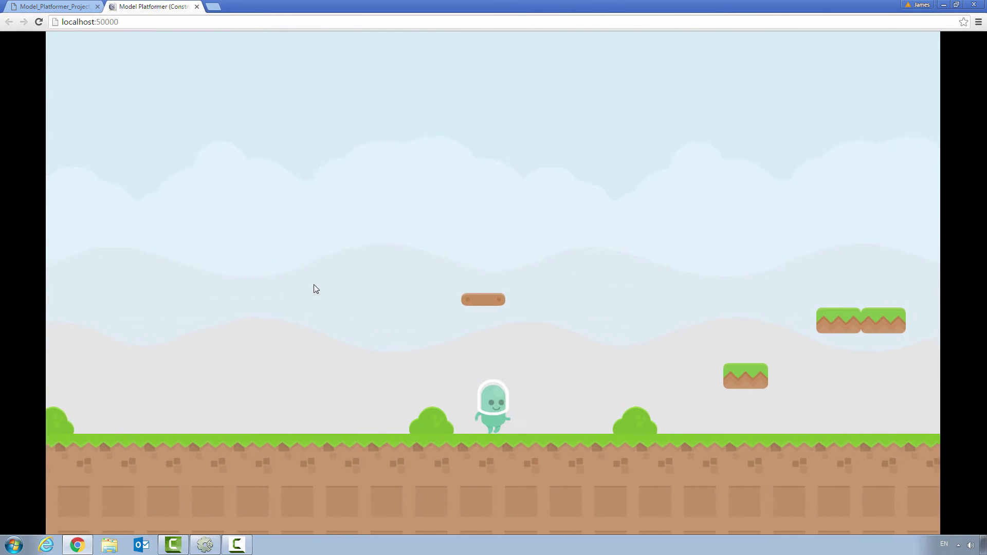
pyautogui.press('Right')
pyautogui.press('Up')
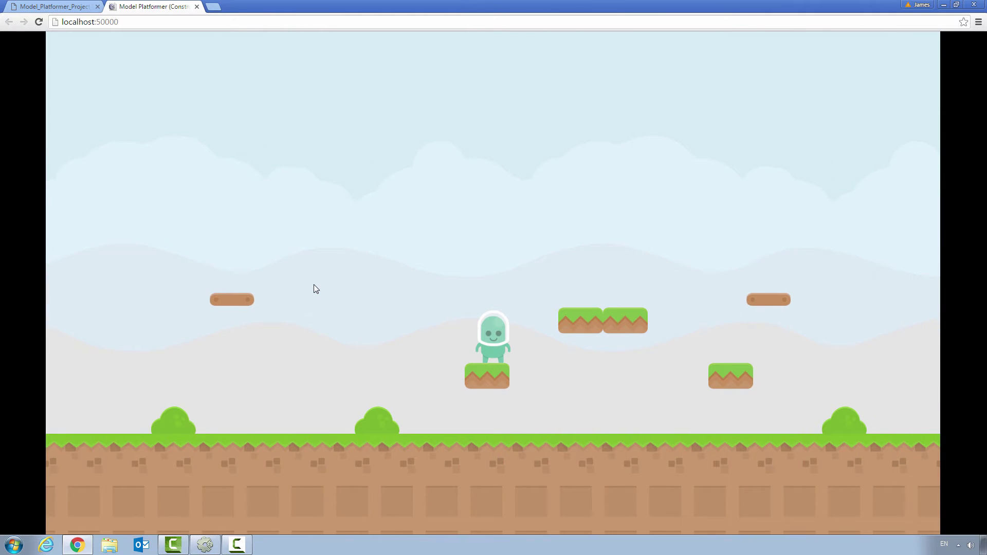
pyautogui.press('Right')
pyautogui.press('Up')
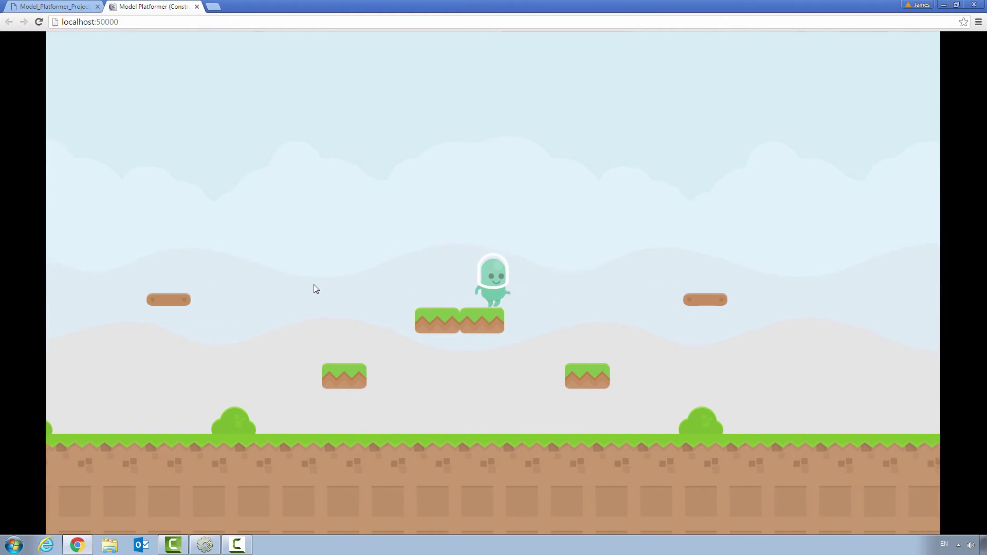
# Step: Run the alien back left, jump up the grass platforms to the starting platform, and return to Construct 2
pyautogui.press('Left')
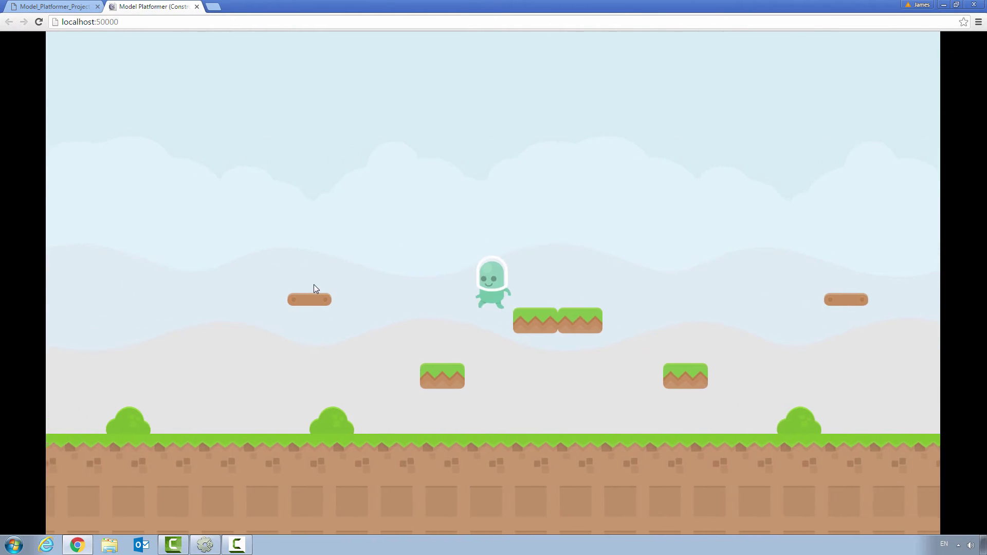
pyautogui.press('Left')
pyautogui.press('Up')
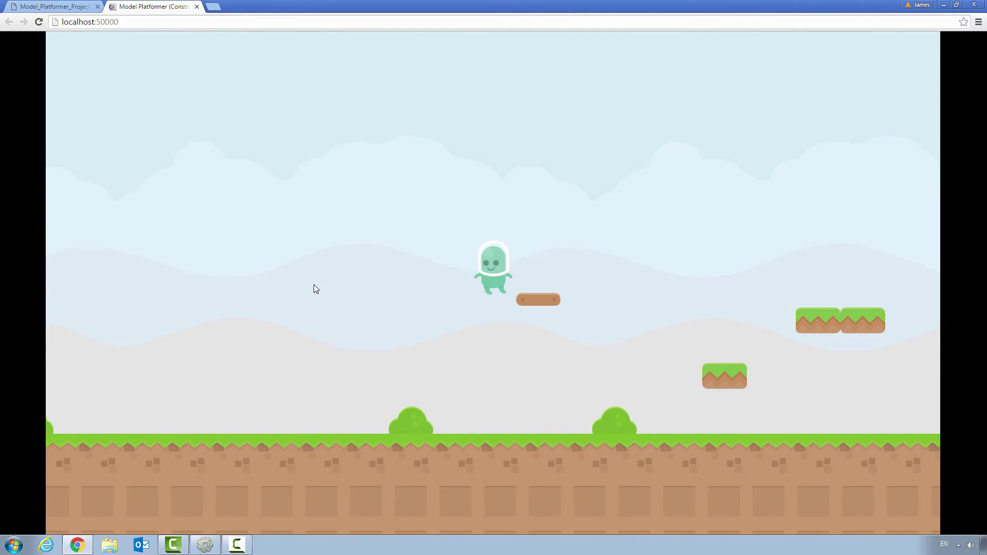
pyautogui.press('Left')
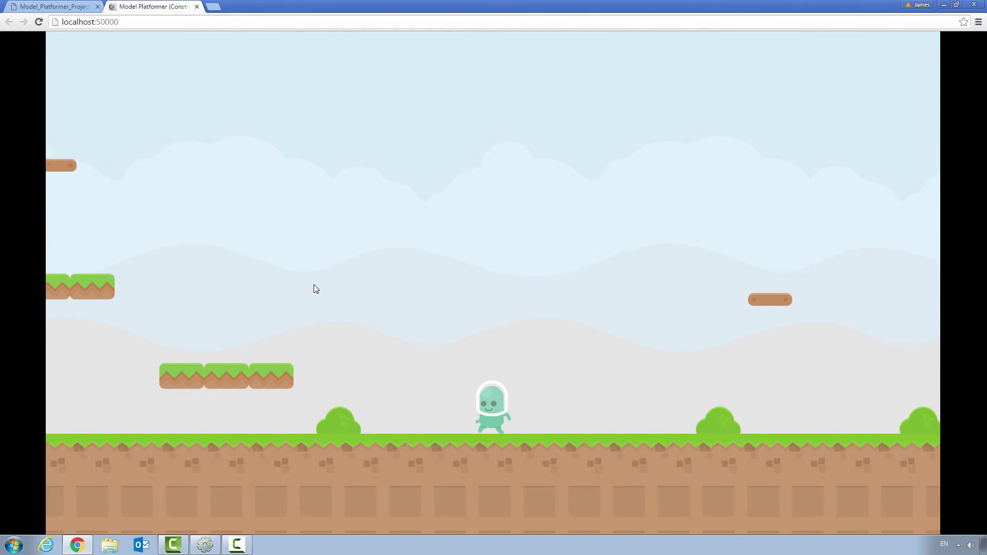
pyautogui.press('Left')
pyautogui.press('Up')
pyautogui.press('Up')
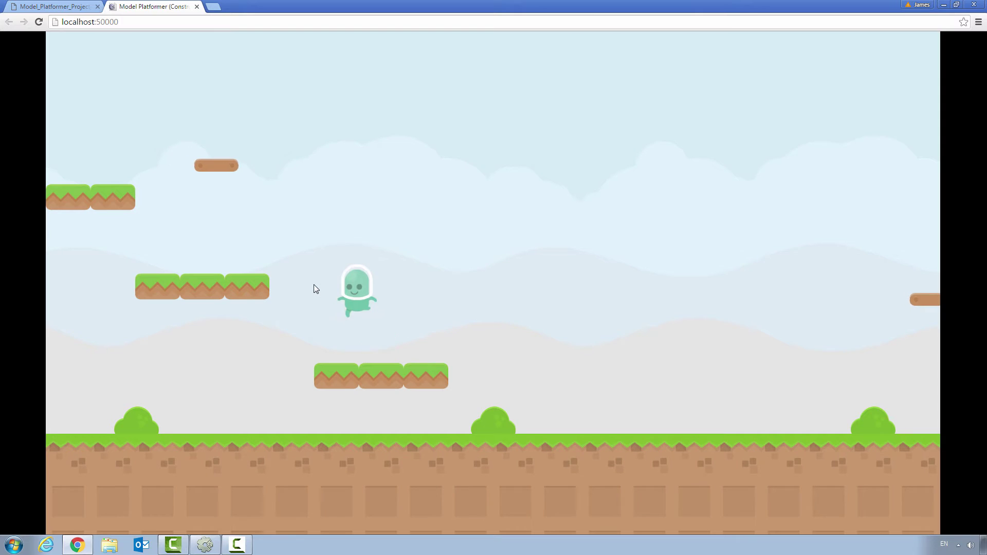
pyautogui.press('Left')
pyautogui.press('Up')
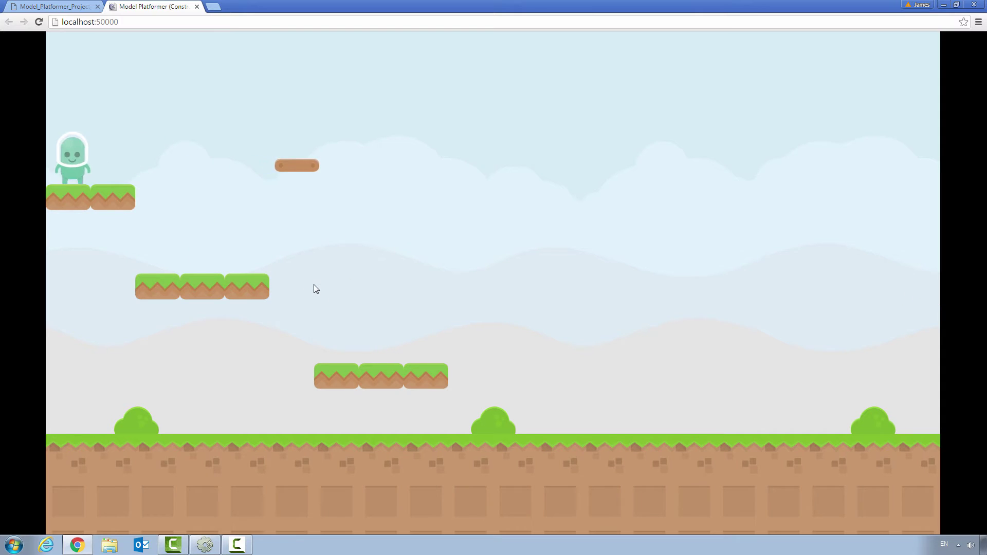
pyautogui.press('Right')
pyautogui.hotkey('alt', 'Tab')
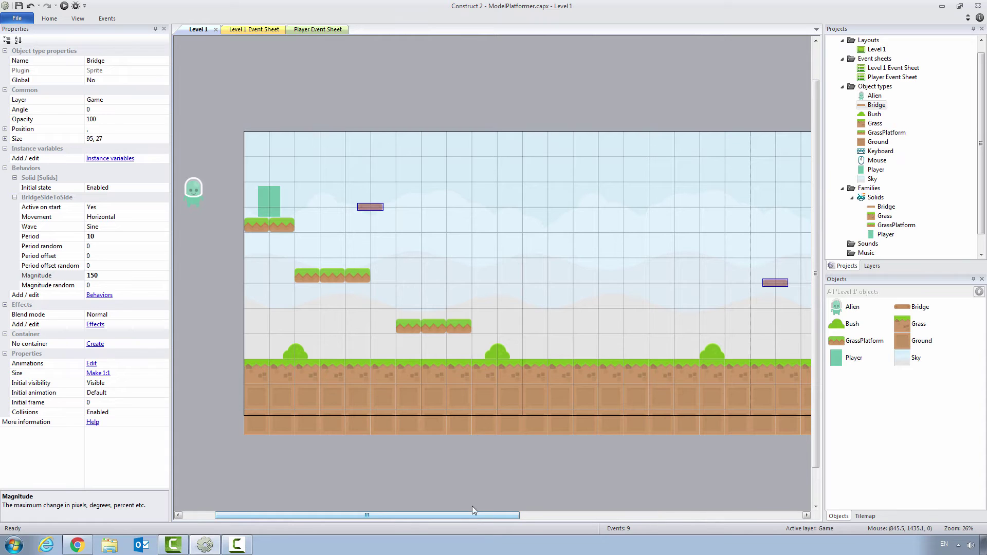
# Step: Review the Period and Magnitude settings shared by the Bridge object type's BridgeSideToSide behavior
pyautogui.moveTo(496, 516); pyautogui.dragTo(704, 525)
pyautogui.click(639, 489)
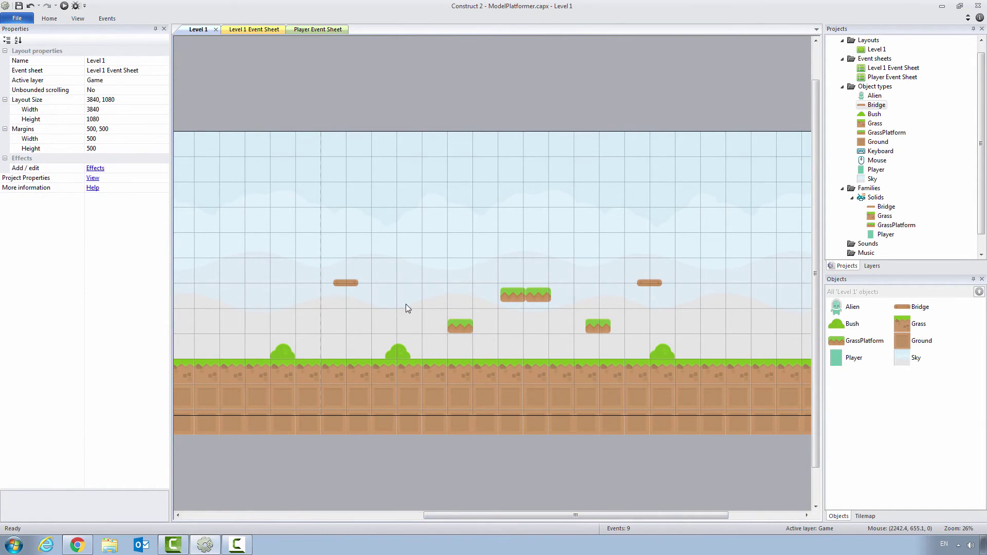
pyautogui.click(876, 104)
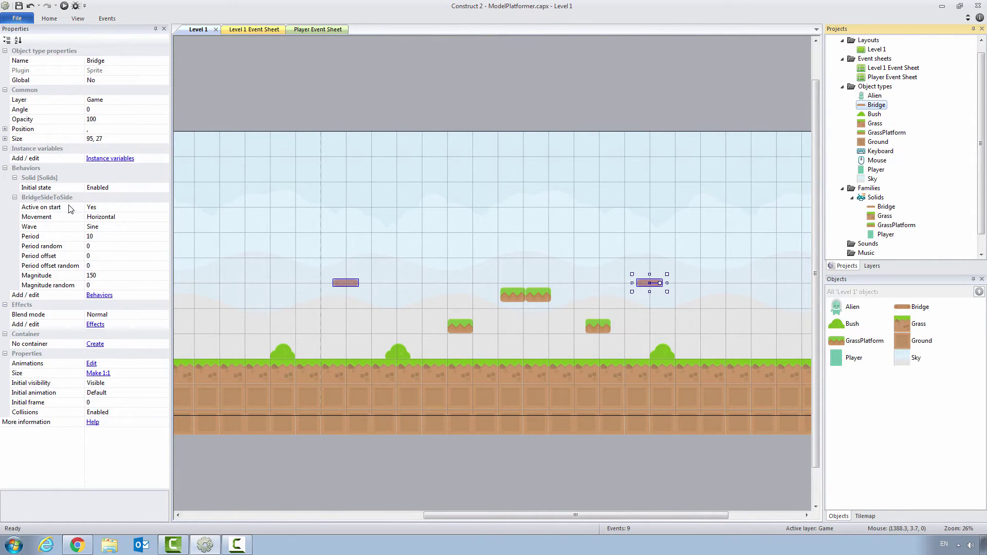
pyautogui.click(91, 236)
pyautogui.click(105, 276)
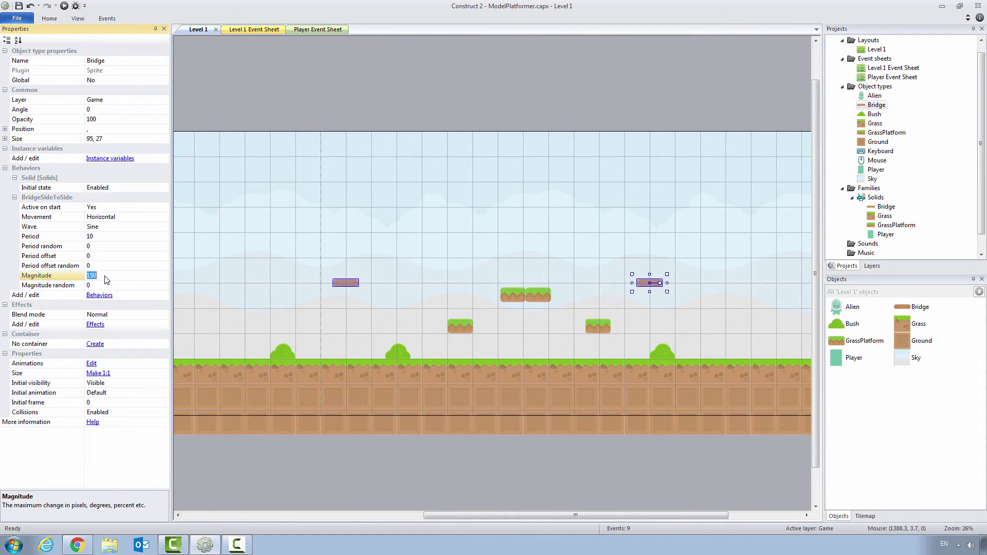
pyautogui.doubleClick(343, 284)
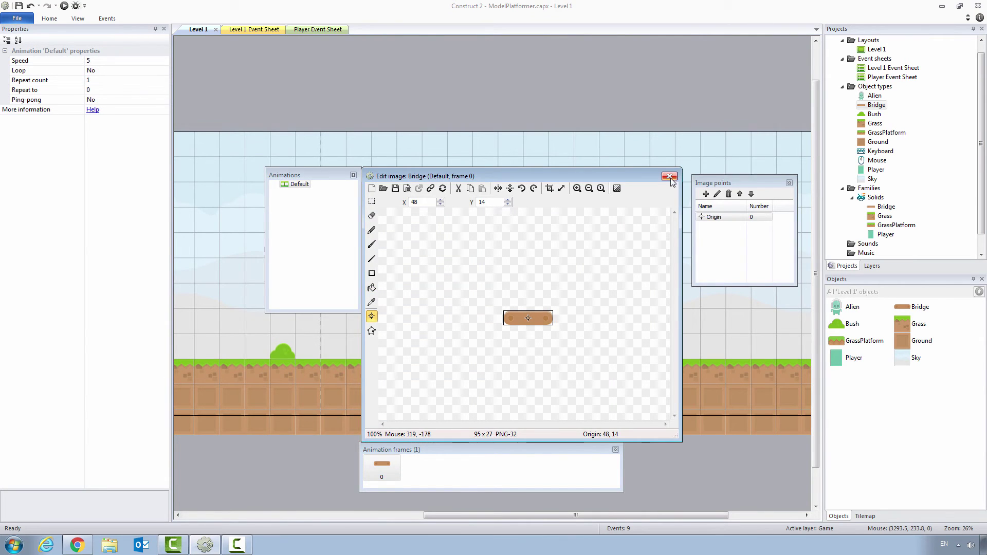
pyautogui.click(669, 177)
# Step: Set the BridgeSideToSide Period of the single Bridge instance at 2016, 576 to 3, and save the project
pyautogui.click(347, 283)
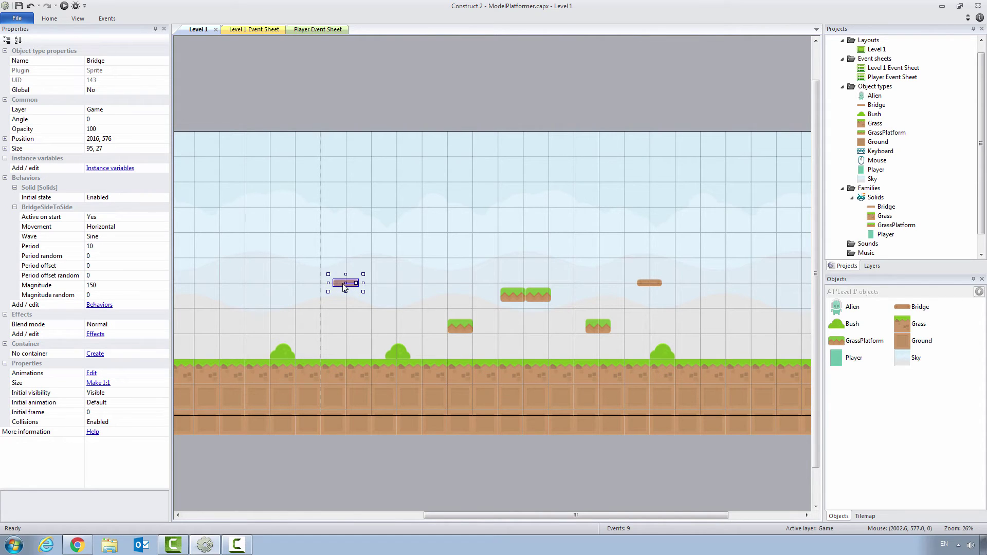
pyautogui.click(97, 249)
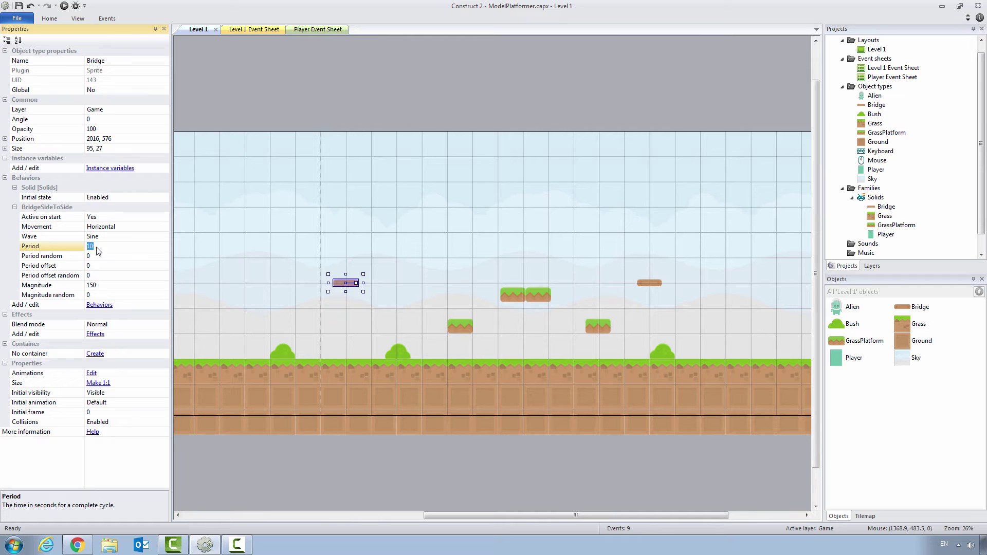
pyautogui.click(91, 258)
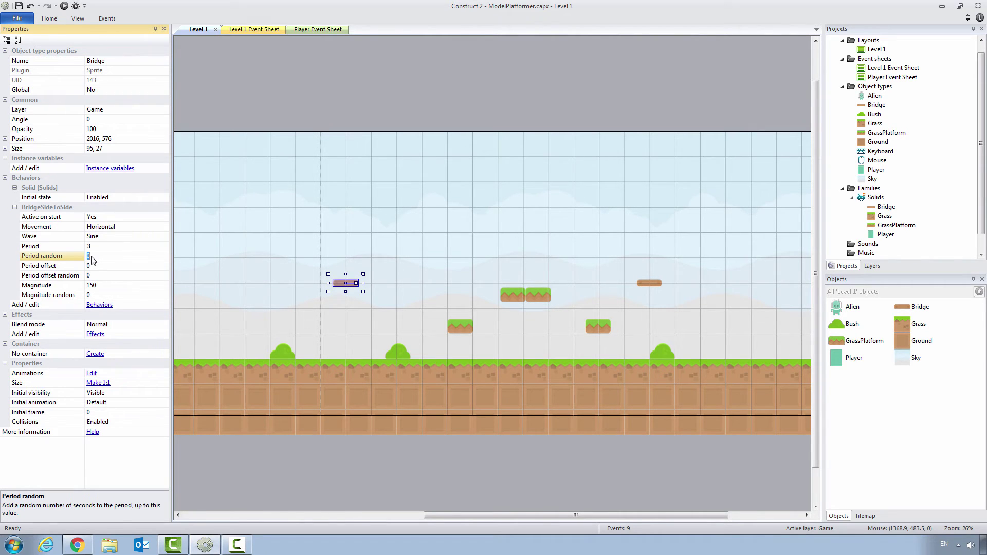
pyautogui.click(644, 283)
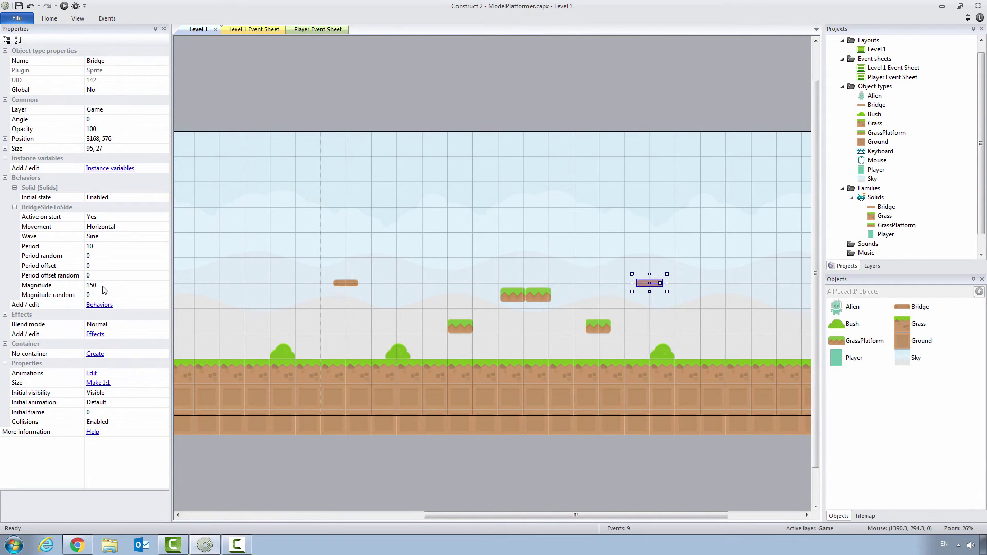
pyautogui.click(21, 8)
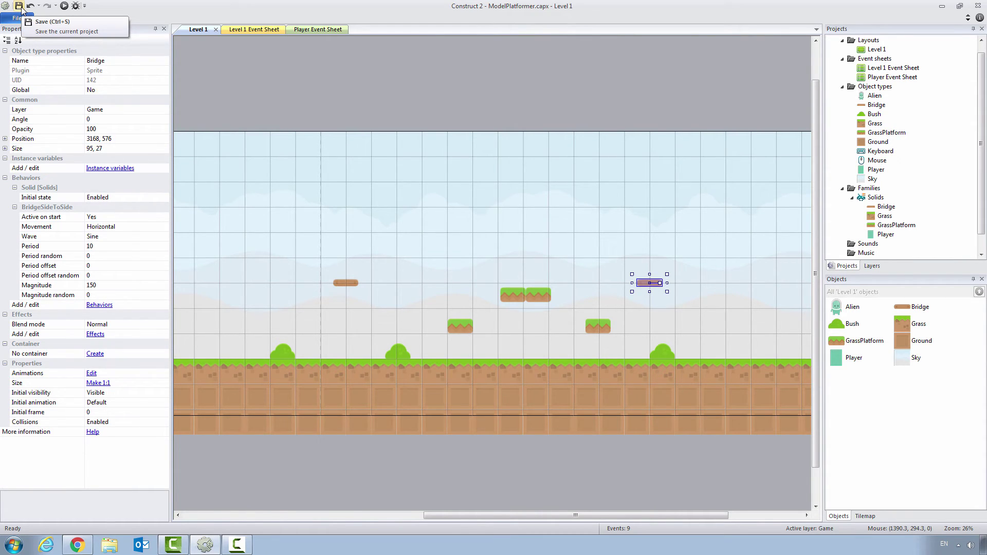
# Step: Preview the game again and take the alien right past the faster bridge, up onto the two-tile grass platform
pyautogui.click(64, 6)
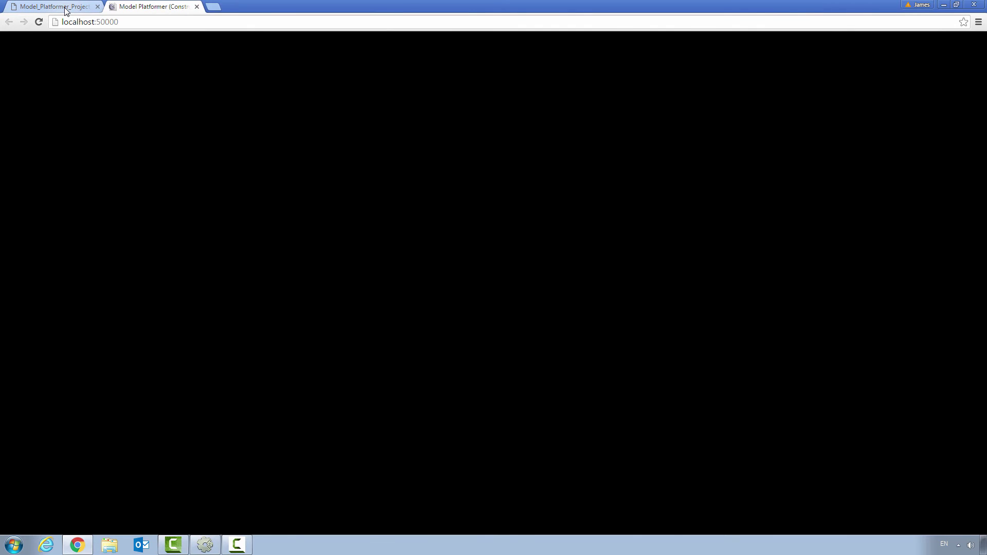
pyautogui.press('Right')
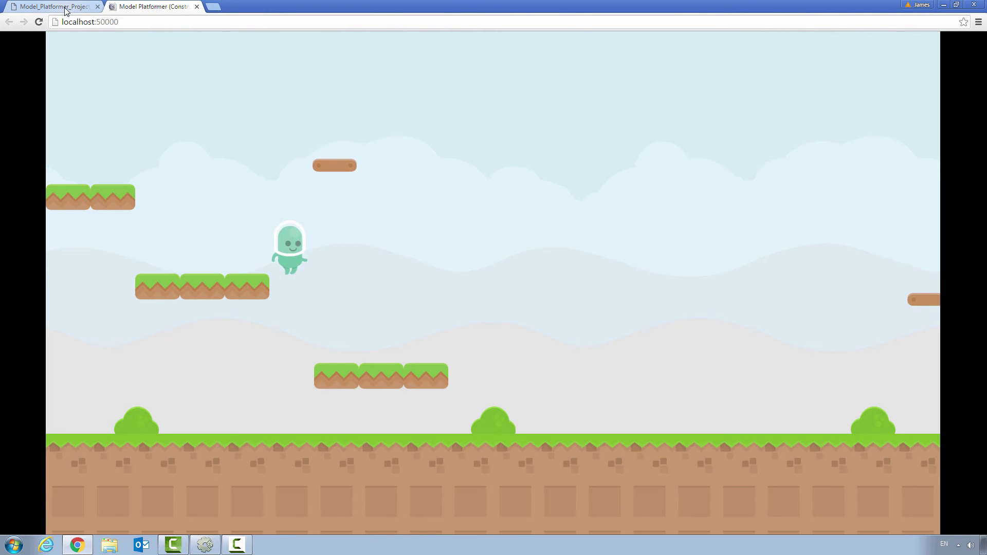
pyautogui.press('Up')
pyautogui.press('Right')
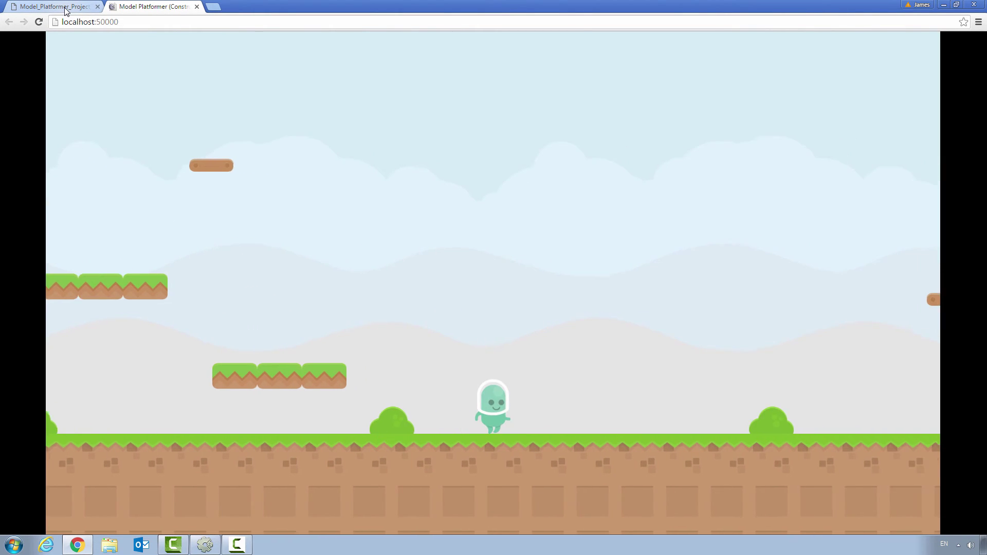
pyautogui.press('Right')
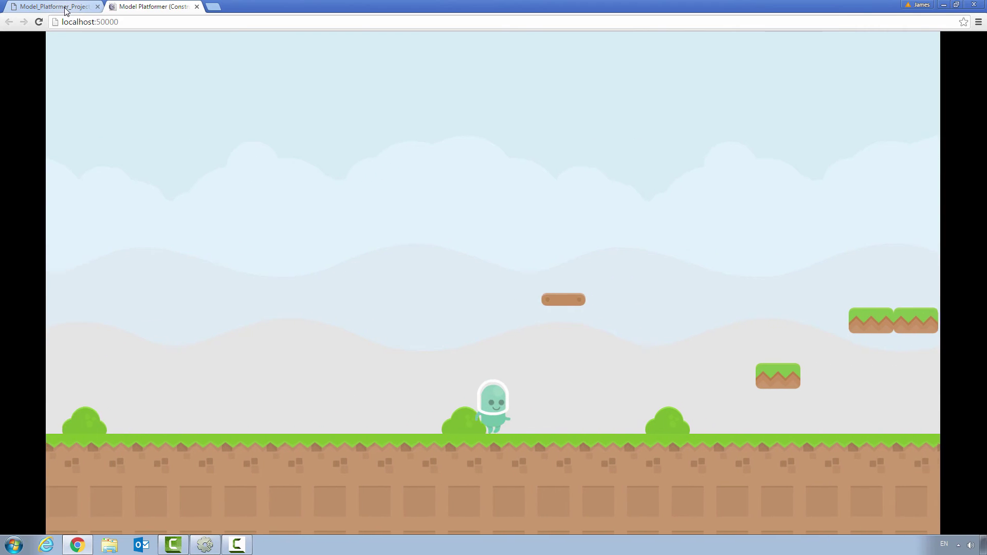
pyautogui.press('Right')
pyautogui.press('Up')
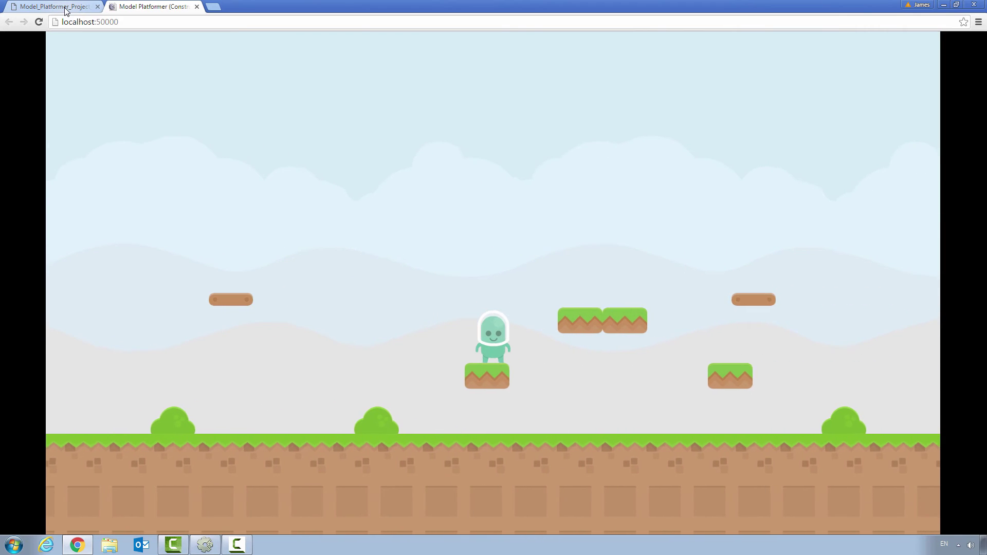
pyautogui.press('Up')
pyautogui.press('Right')
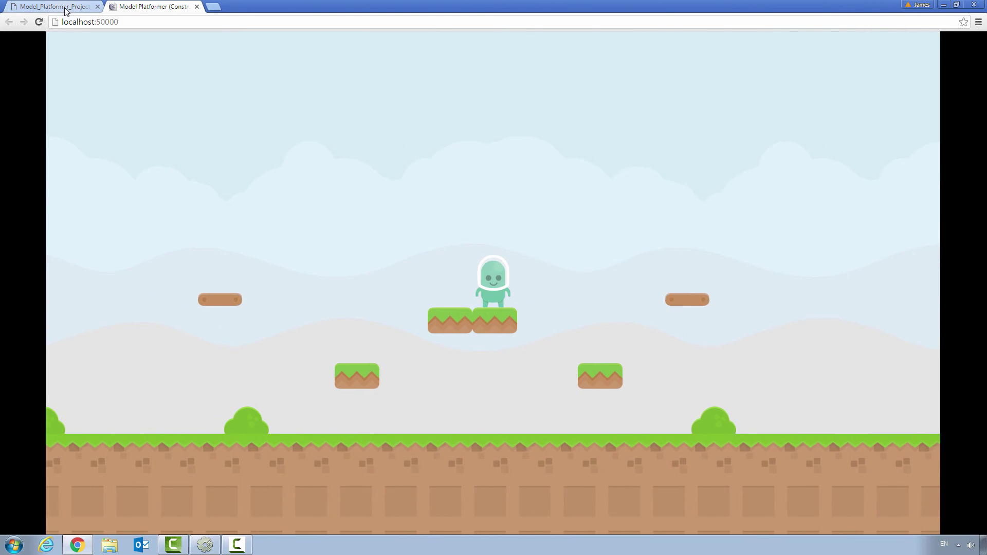
# Step: Move the alien to the ground below the last bridge and jump back onto the two-tile platform to compare both bridges' speeds
pyautogui.press('Right')
pyautogui.press('Right')
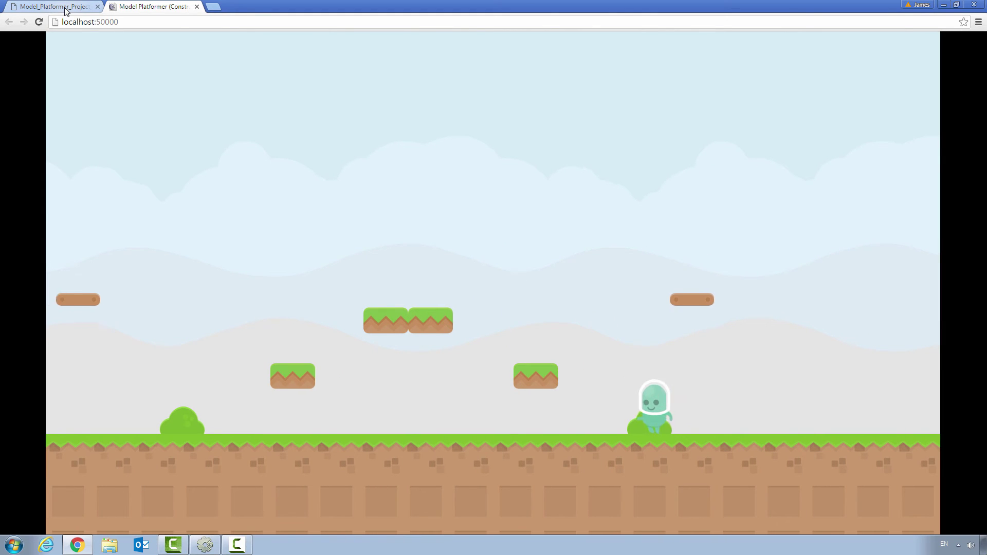
pyautogui.press('Left')
pyautogui.press('Up')
pyautogui.press('Up')
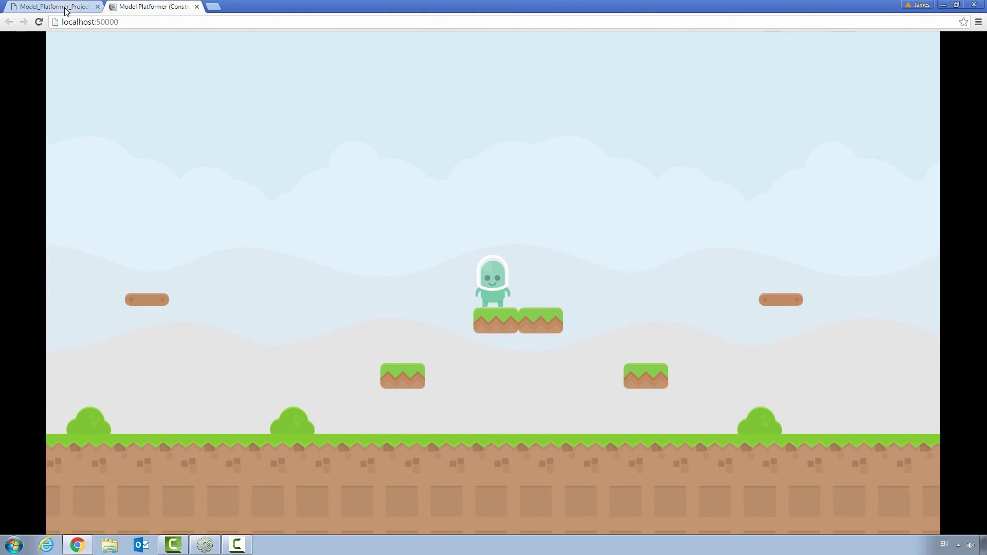
pyautogui.press('Right')
pyautogui.press('Up')
pyautogui.press('Left')
pyautogui.press('Up')
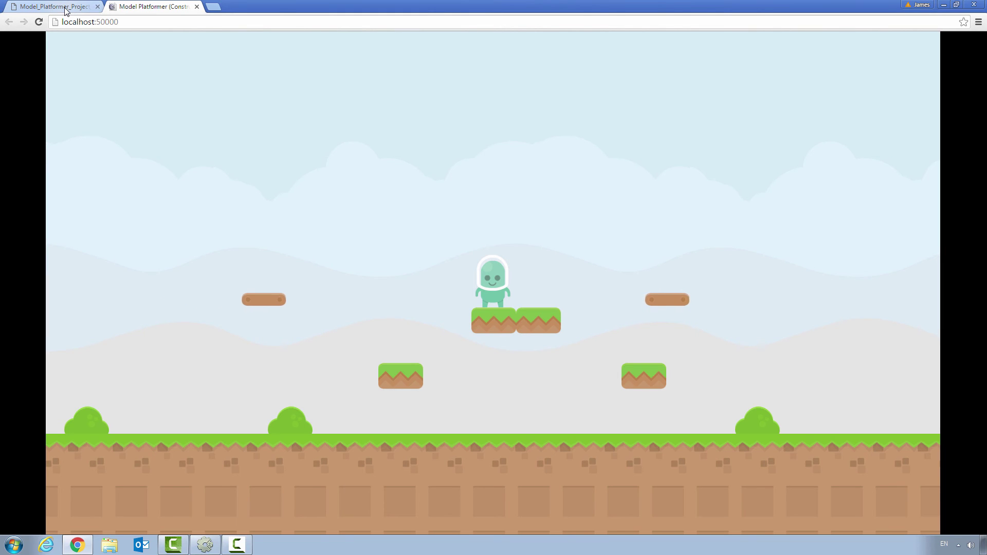
# Step: Return to Construct 2 and review the individual BridgeSideToSide settings of the two Bridge instances on either side of the grass platforms
pyautogui.click(205, 544)
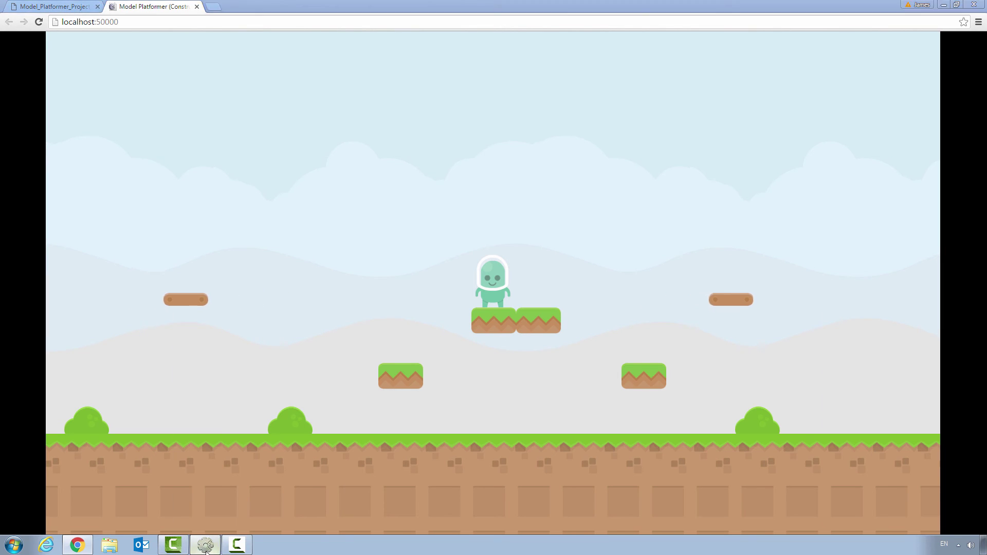
pyautogui.moveTo(461, 516); pyautogui.dragTo(273, 513)
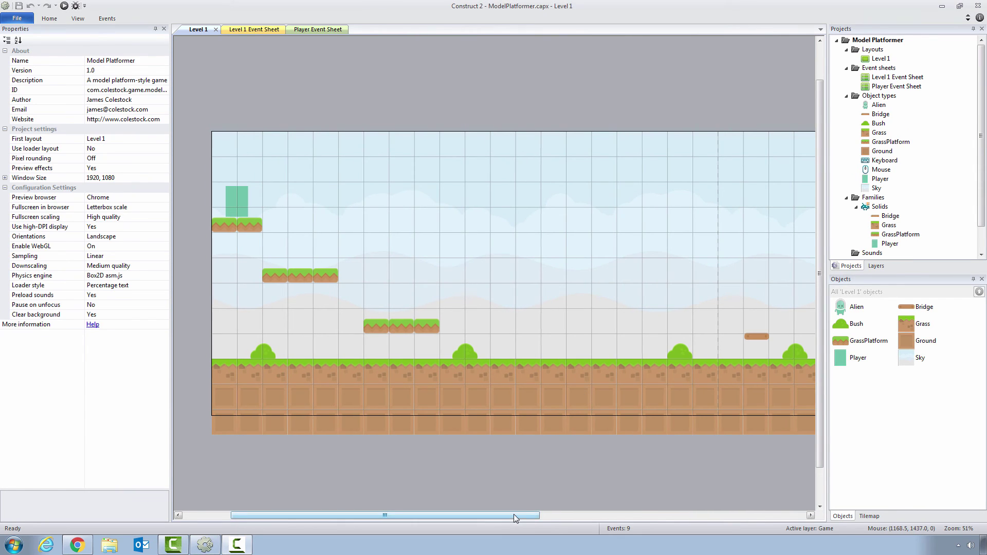
pyautogui.moveTo(514, 516); pyautogui.dragTo(725, 535)
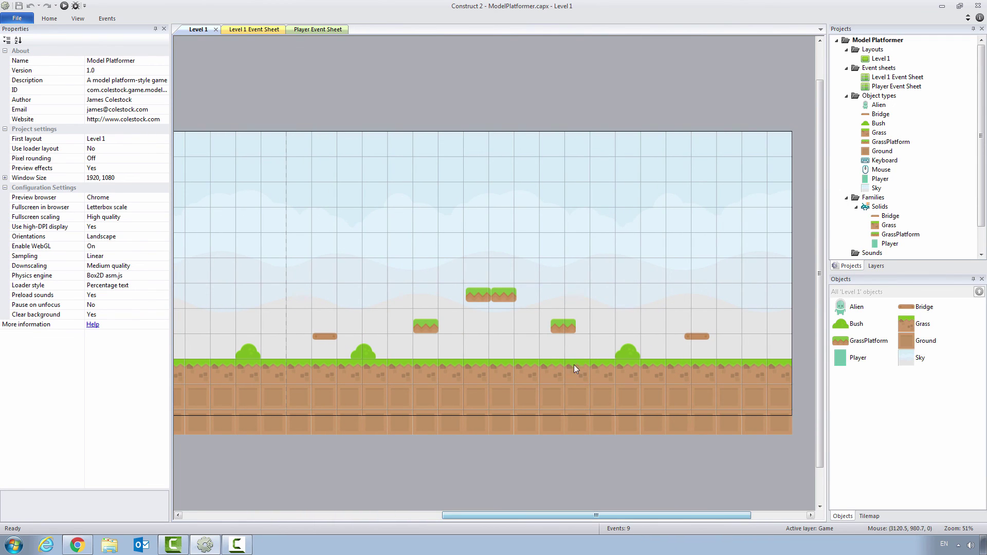
pyautogui.click(323, 336)
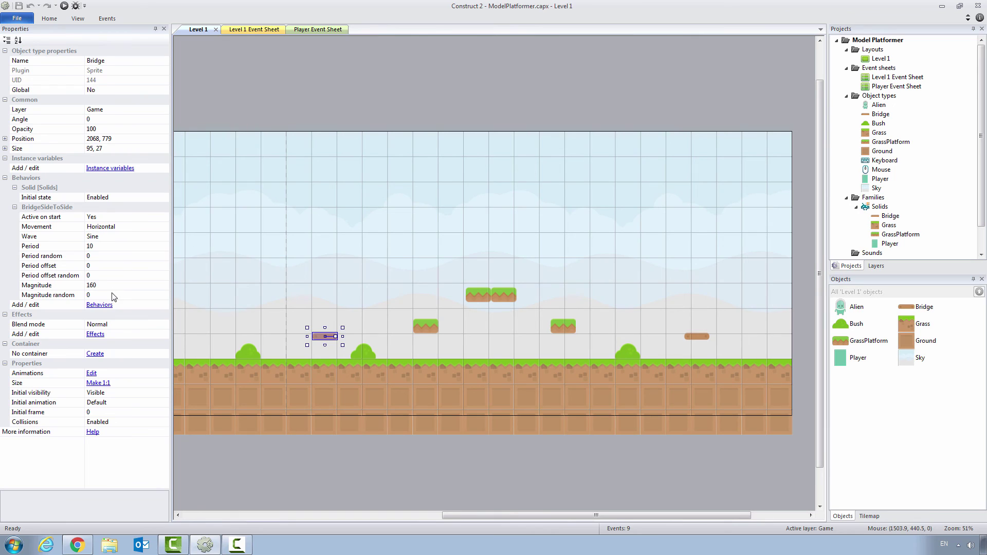
pyautogui.click(695, 337)
pyautogui.click(21, 18)
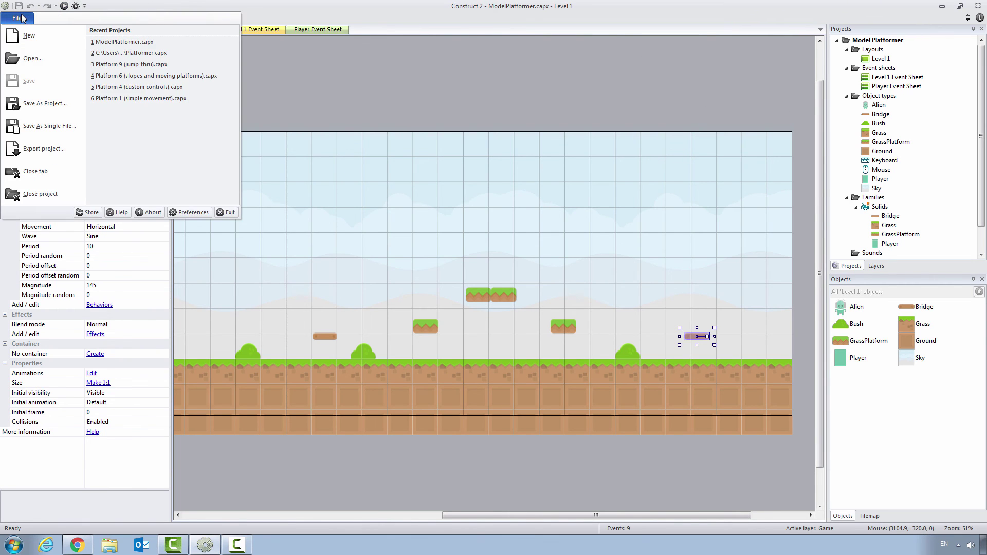
pyautogui.click(320, 4)
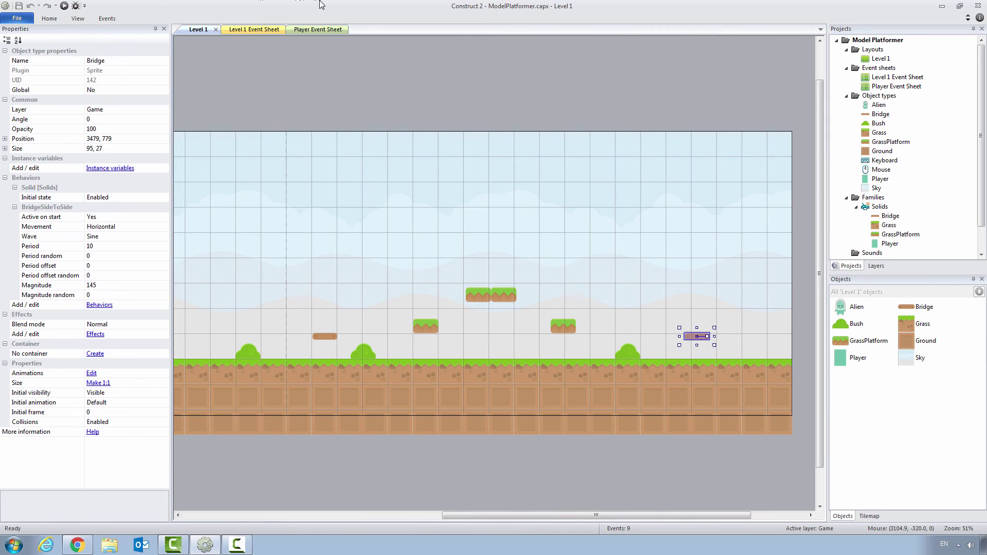